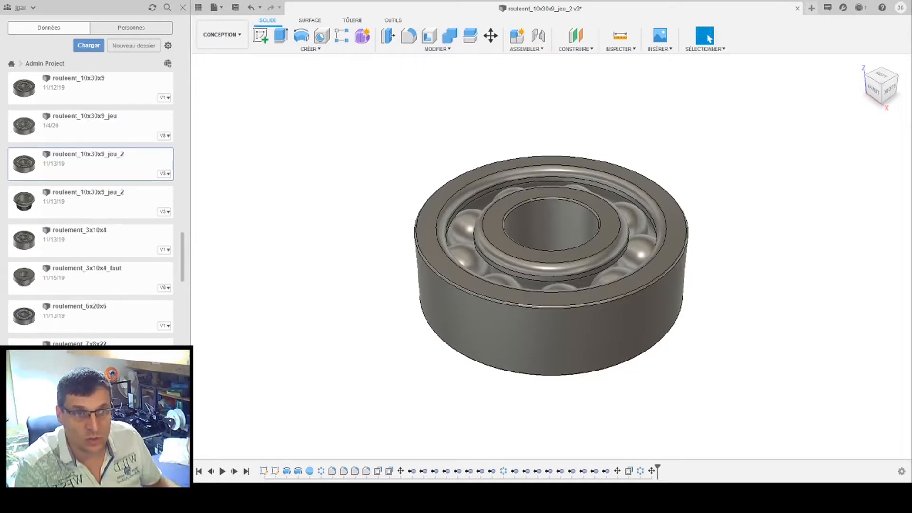
# Create a new empty design and start a sketch on the front plane
pyautogui.click(811, 8)
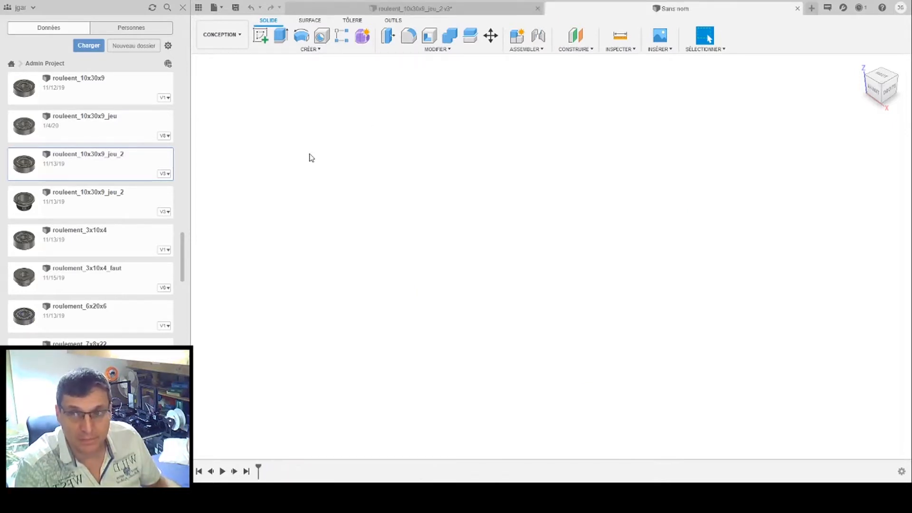
pyautogui.click(268, 39)
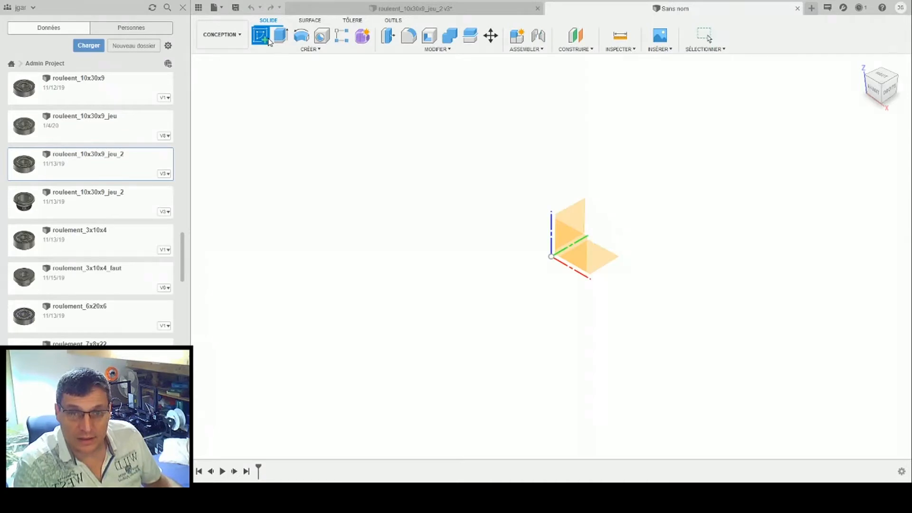
pyautogui.click(584, 256)
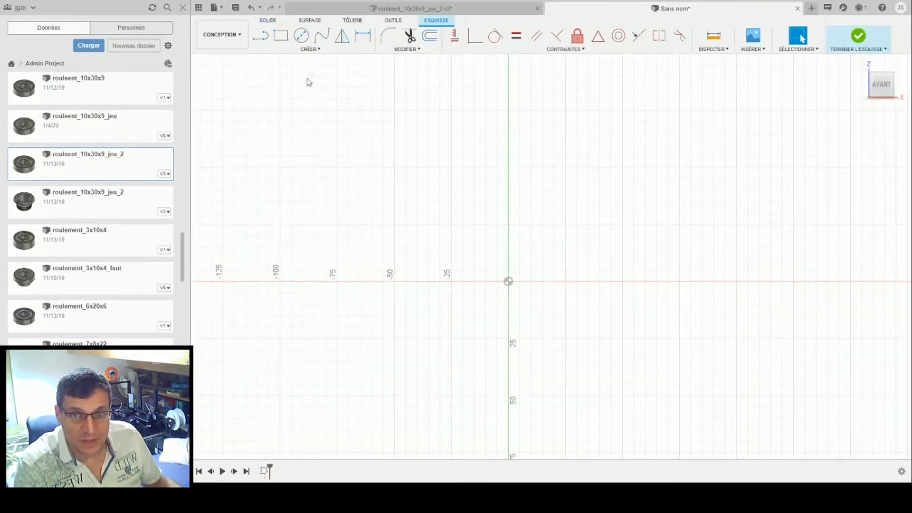
# Draw two concentric circles centred on the origin, with diameters of 10 mm and 30 mm
pyautogui.click(301, 36)
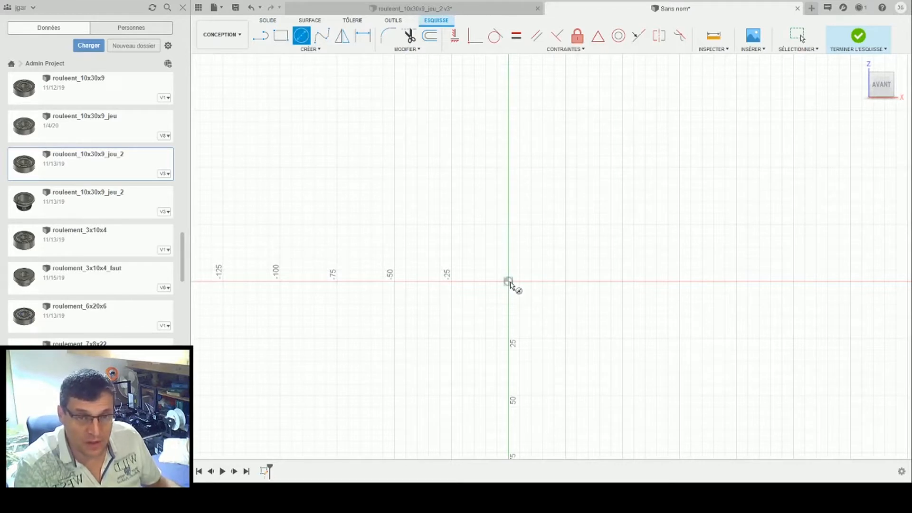
pyautogui.click(508, 281)
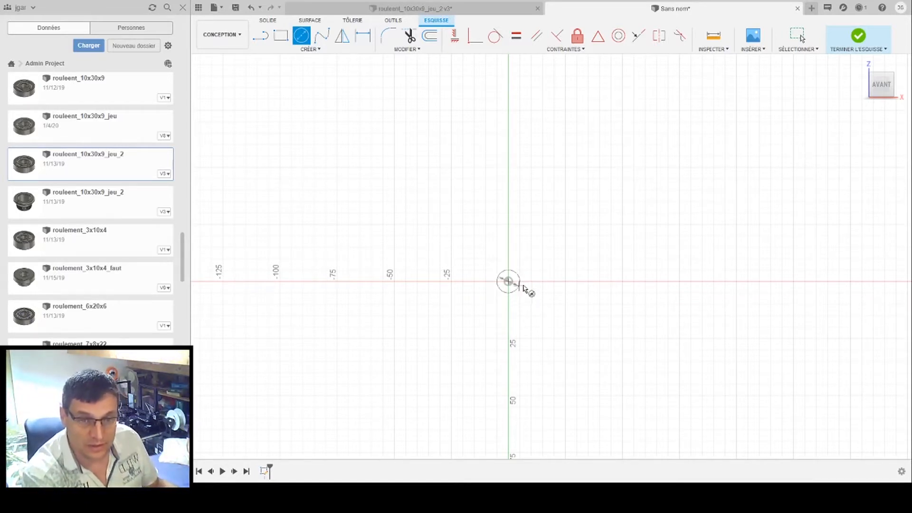
pyautogui.press('Return')
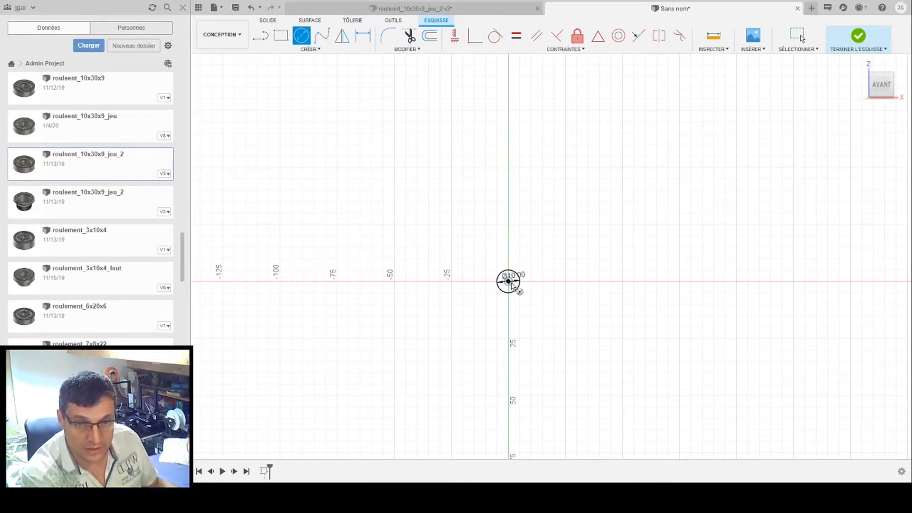
pyautogui.scroll(2, 511, 283)
pyautogui.scroll(2, 510, 283)
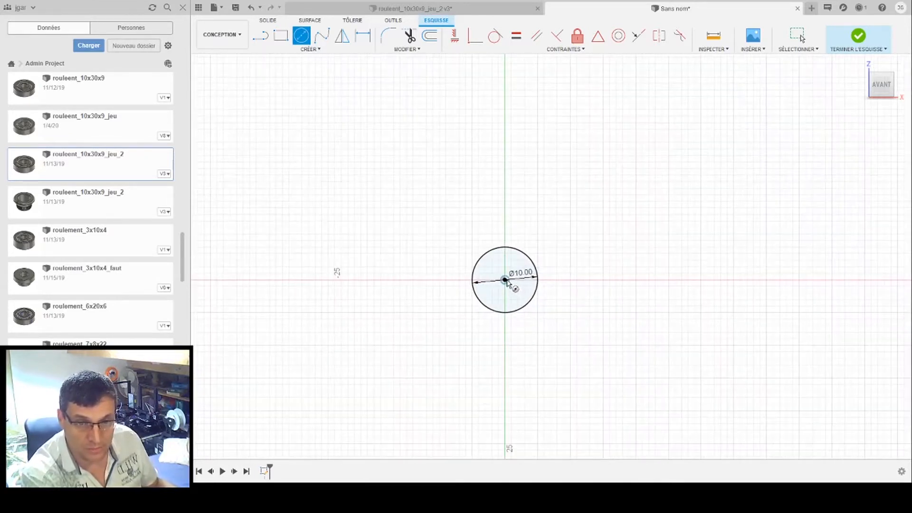
pyautogui.click(505, 280)
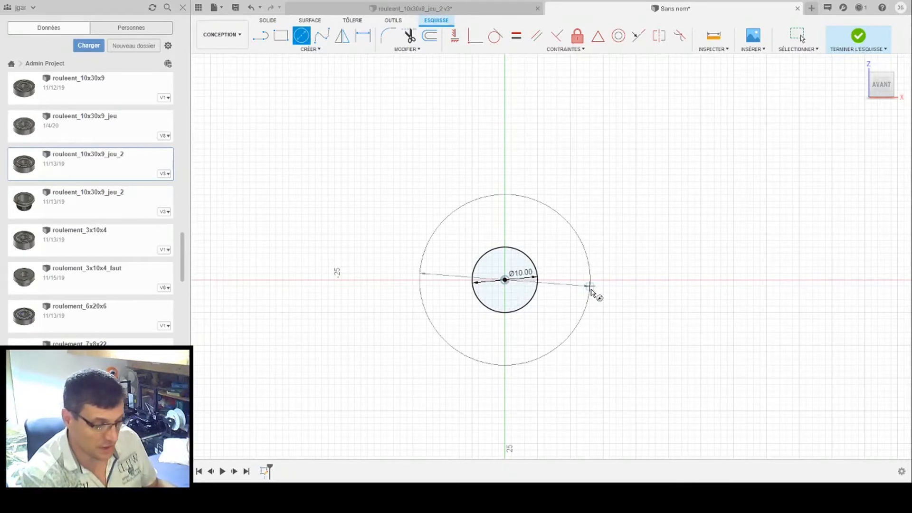
pyautogui.write('30')
pyautogui.press('Return')
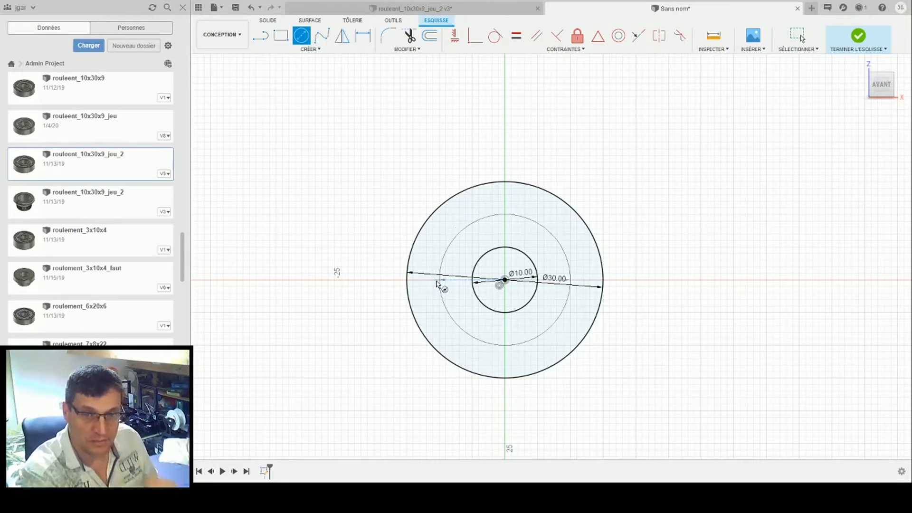
# Add a 20 mm diameter concentric circle and a horizontal line from the origin to the outer circle
pyautogui.click(439, 281)
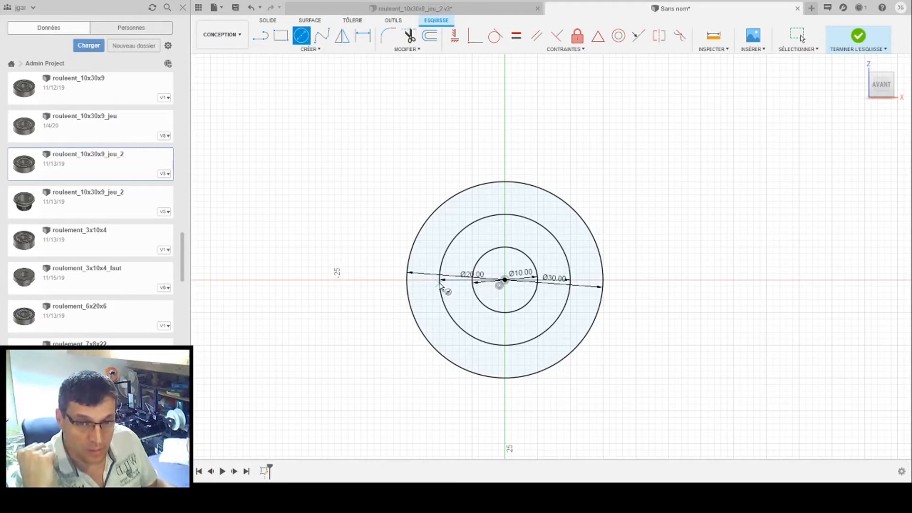
pyautogui.press('l')
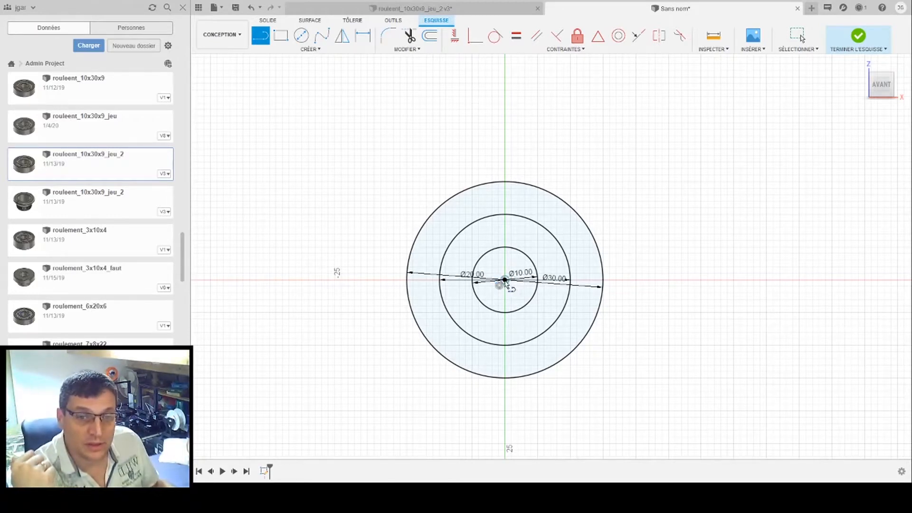
pyautogui.click(506, 280)
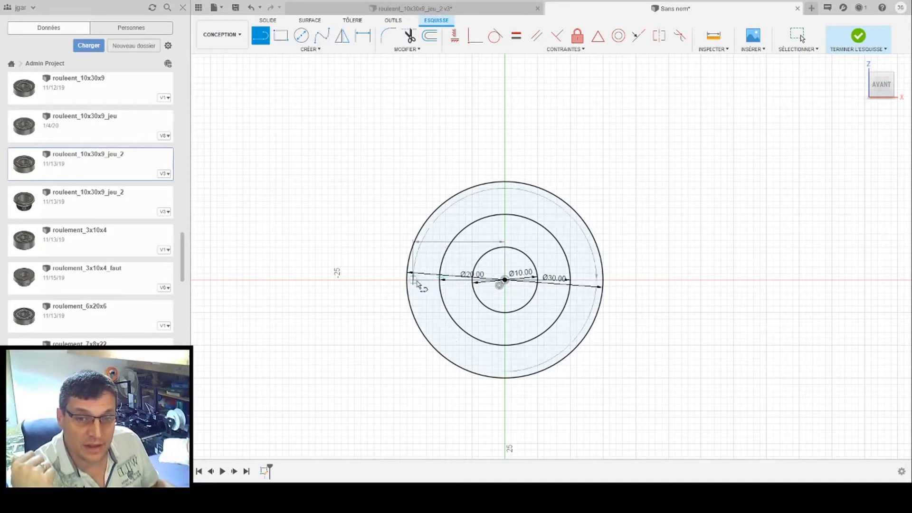
pyautogui.click(411, 283)
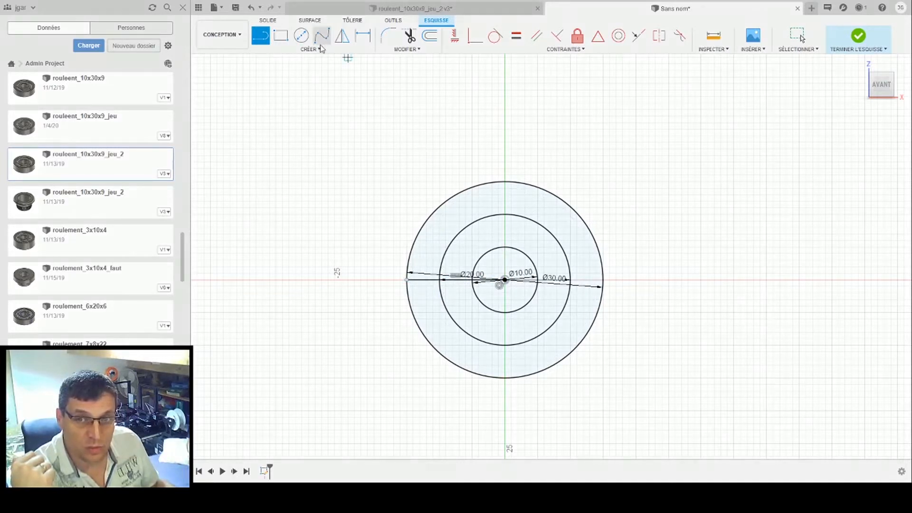
# Draw a 6 mm diameter circle centred where the horizontal line crosses the 20 mm circle
pyautogui.click(301, 36)
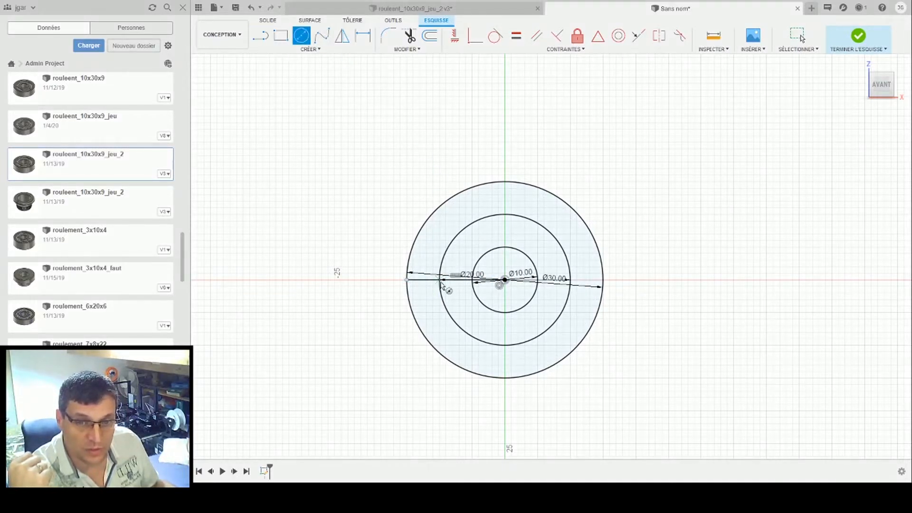
pyautogui.click(441, 282)
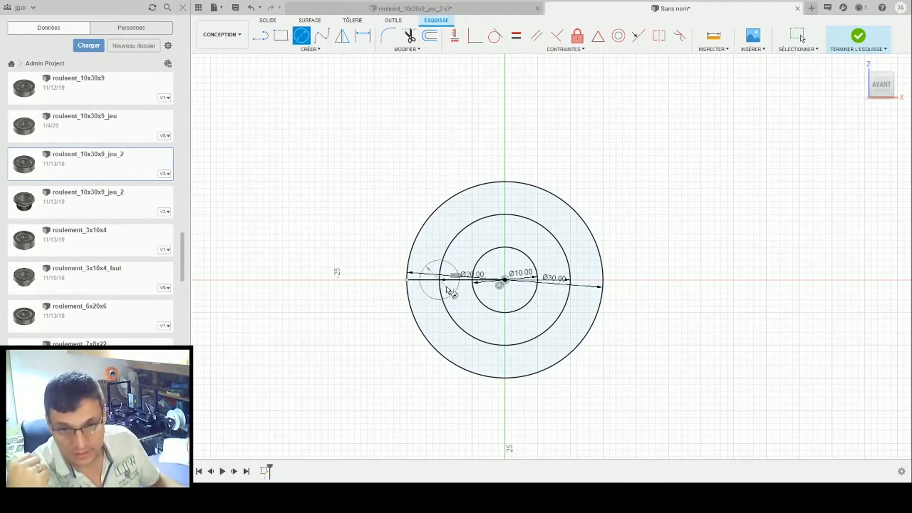
pyautogui.click(446, 288)
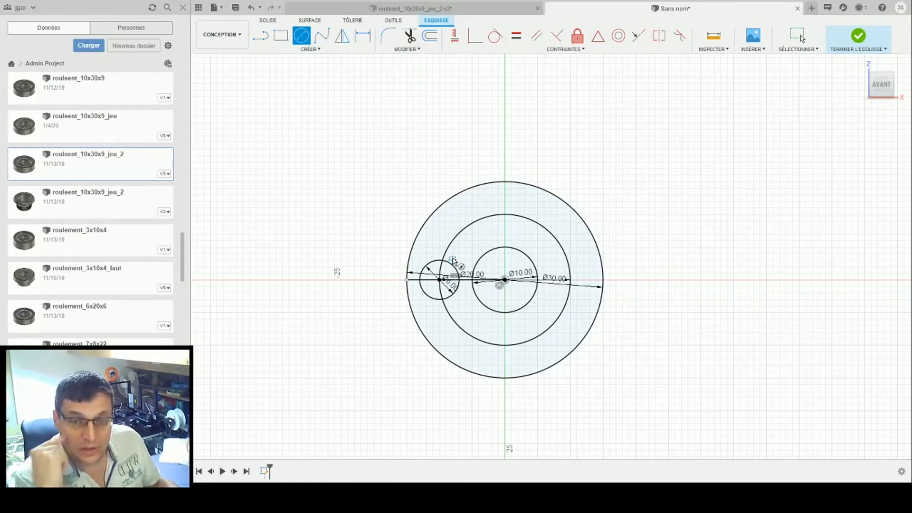
pyautogui.press('Escape')
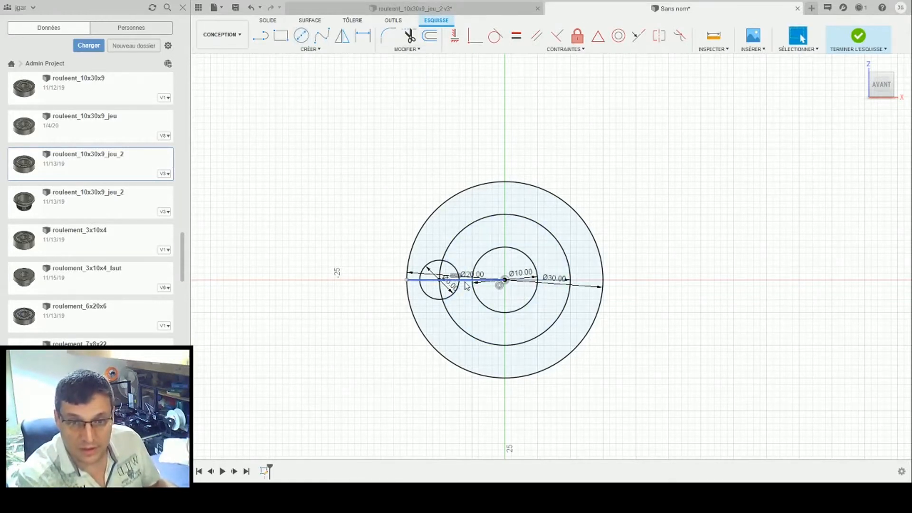
# Delete the horizontal helper line and the 20 mm helper circle from the sketch
pyautogui.click(466, 284)
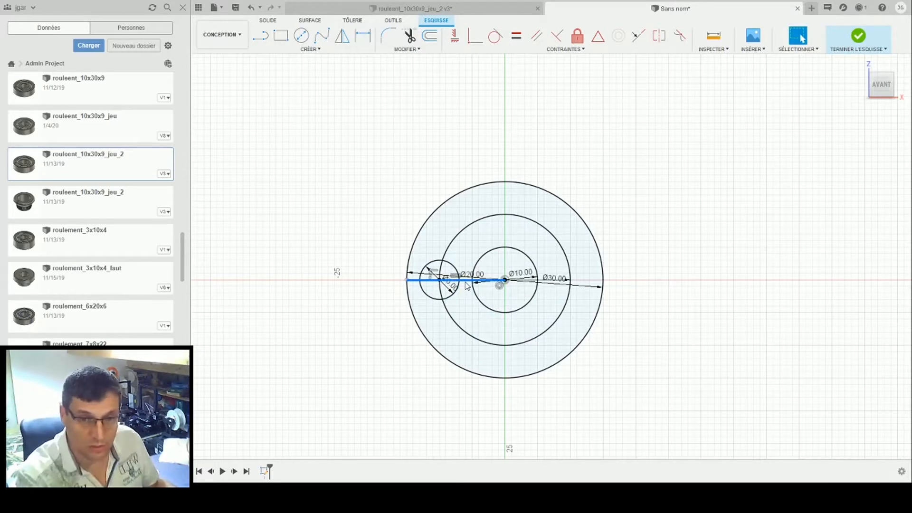
pyautogui.press('Escape')
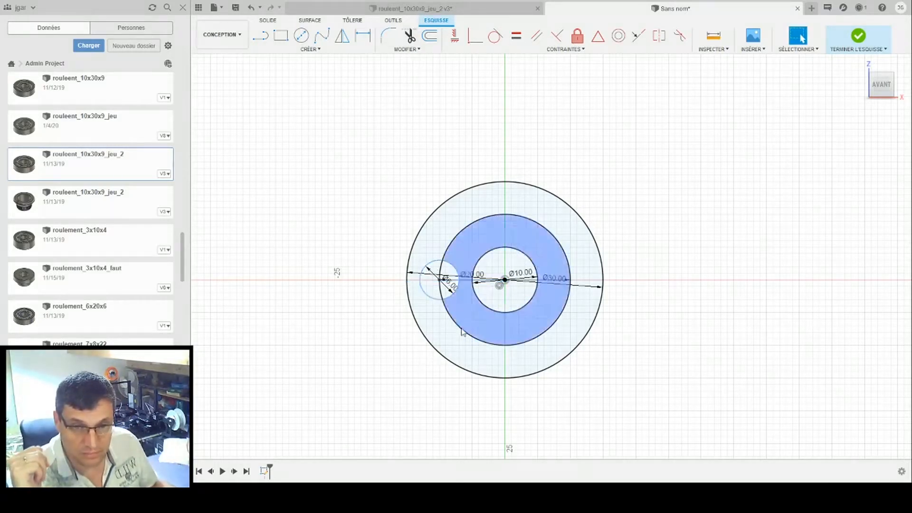
pyautogui.click(455, 298)
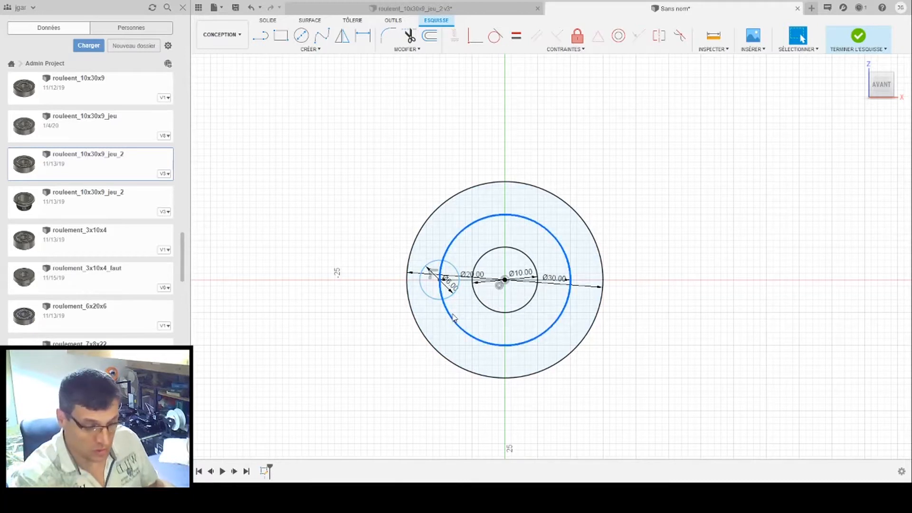
pyautogui.press('Delete')
# Create a circular pattern of the 6 mm circle around the 10 mm circle with a quantity of 10, and finish the sketch
pyautogui.click(451, 304)
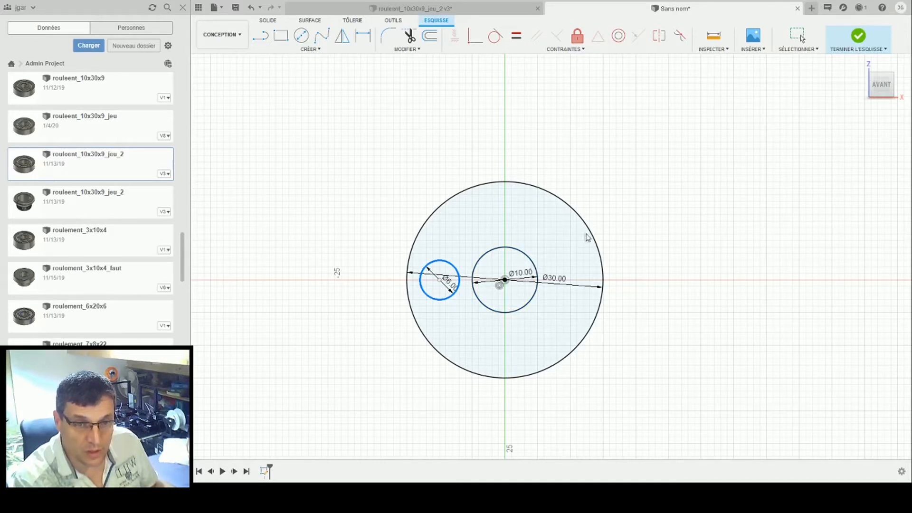
pyautogui.click(529, 260)
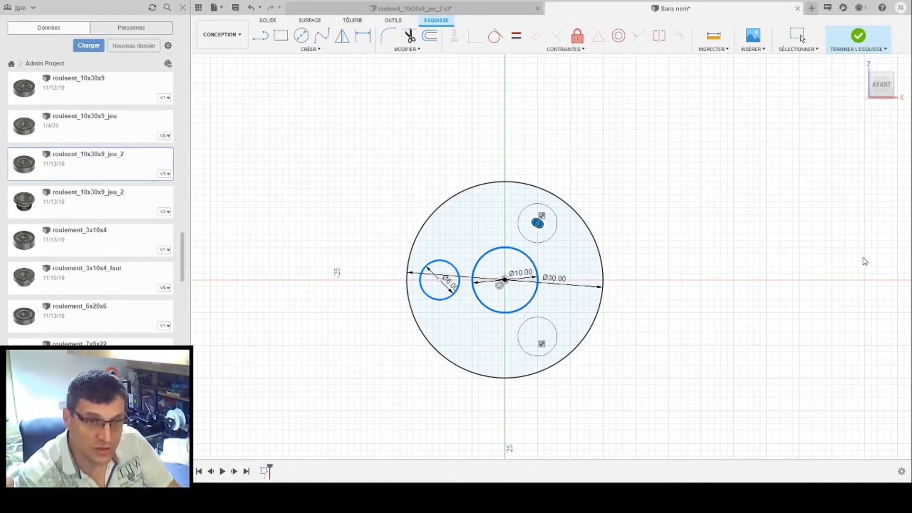
pyautogui.write('10')
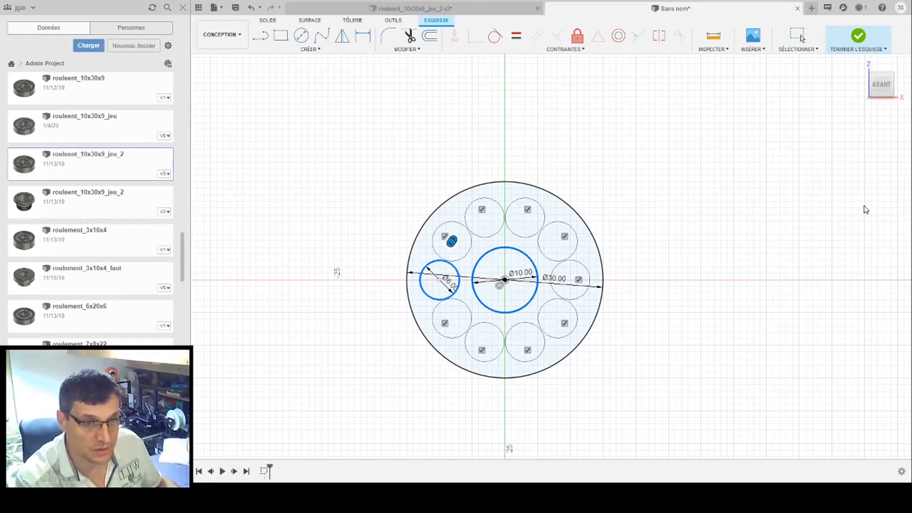
pyautogui.press('Return')
pyautogui.scroll(5, 495, 215)
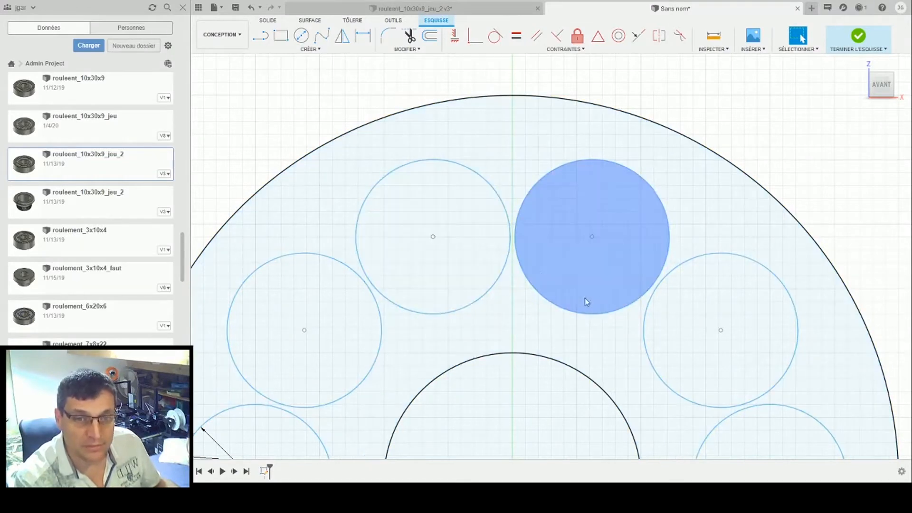
pyautogui.scroll(-3, 623, 225)
pyautogui.scroll(-2, 623, 225)
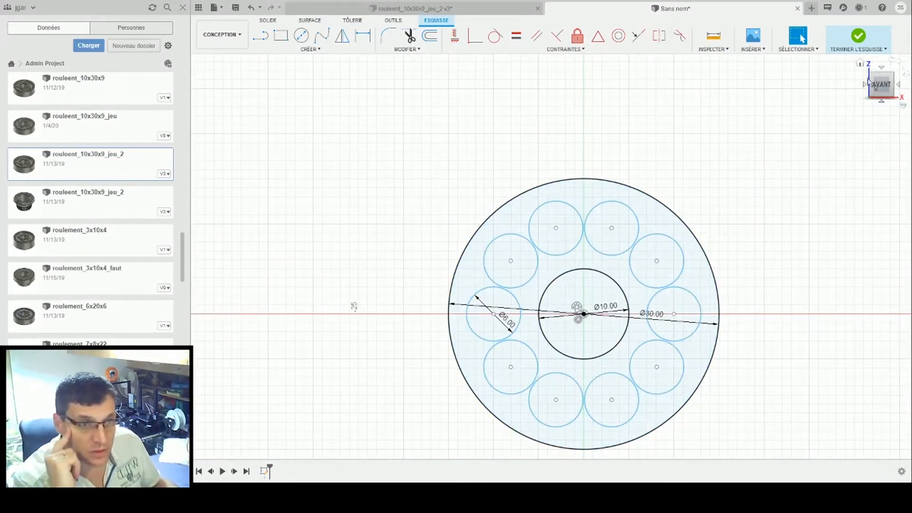
pyautogui.click(865, 41)
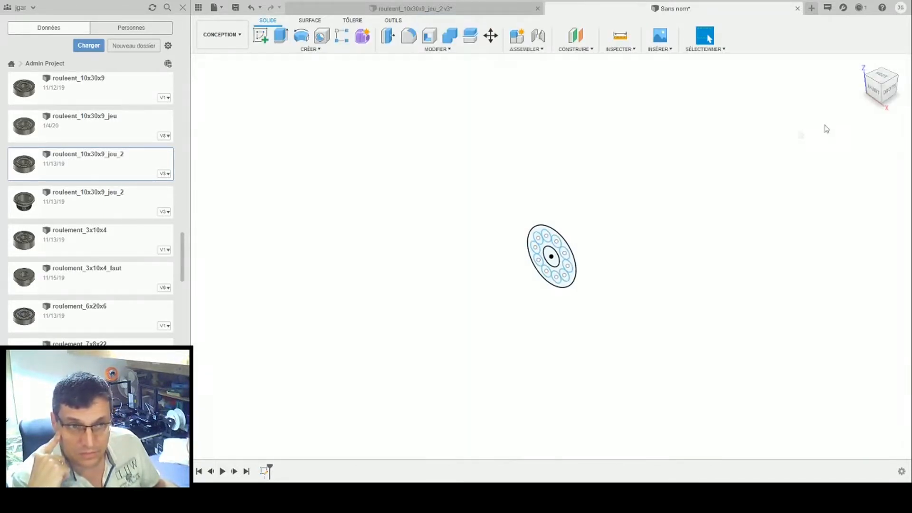
# Orient the view to the underside and start a new sketch on the horizontal XY plane
pyautogui.click(877, 100)
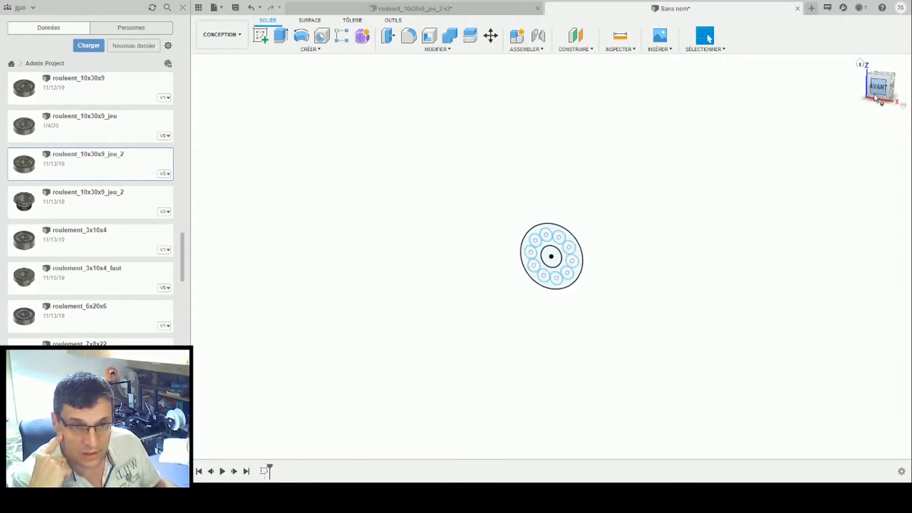
pyautogui.click(882, 104)
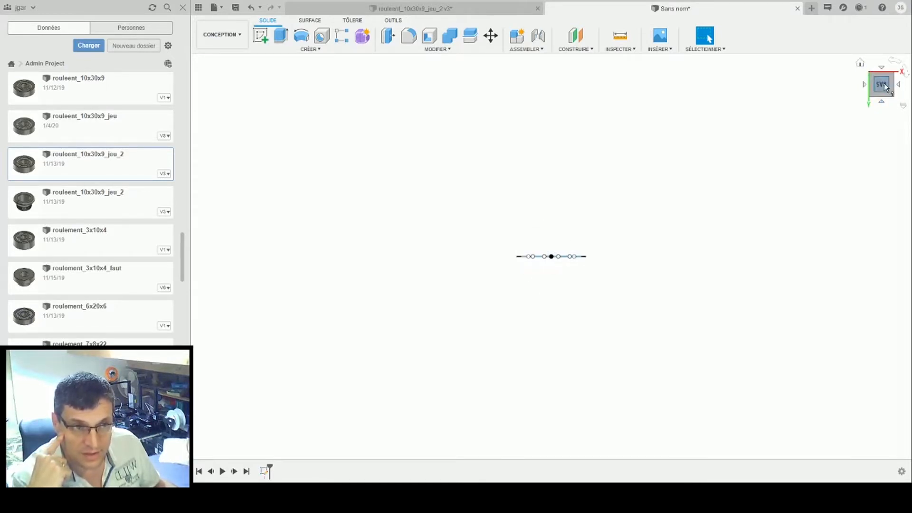
pyautogui.click(230, 133)
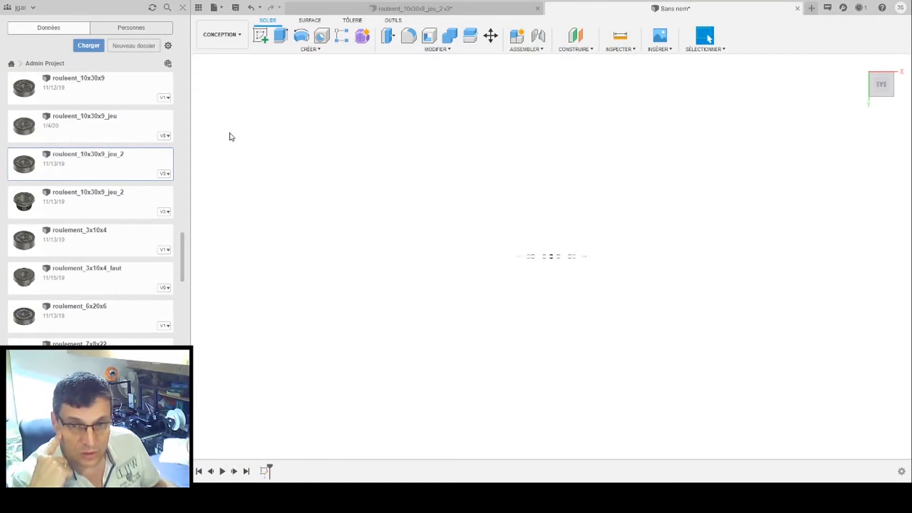
pyautogui.click(259, 40)
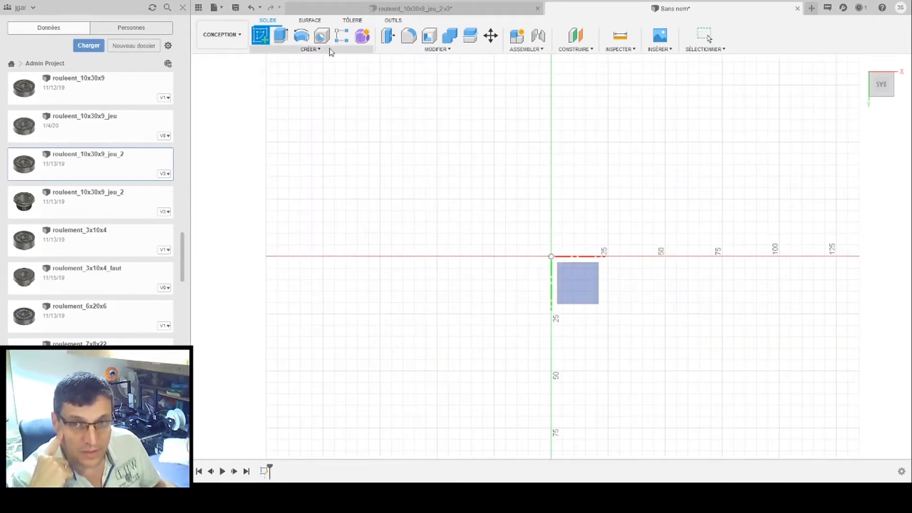
pyautogui.click(262, 42)
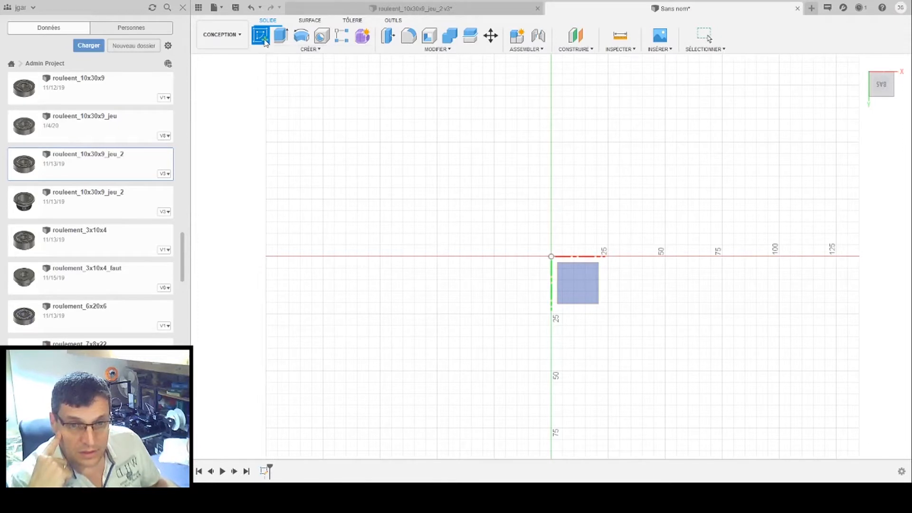
pyautogui.click(559, 276)
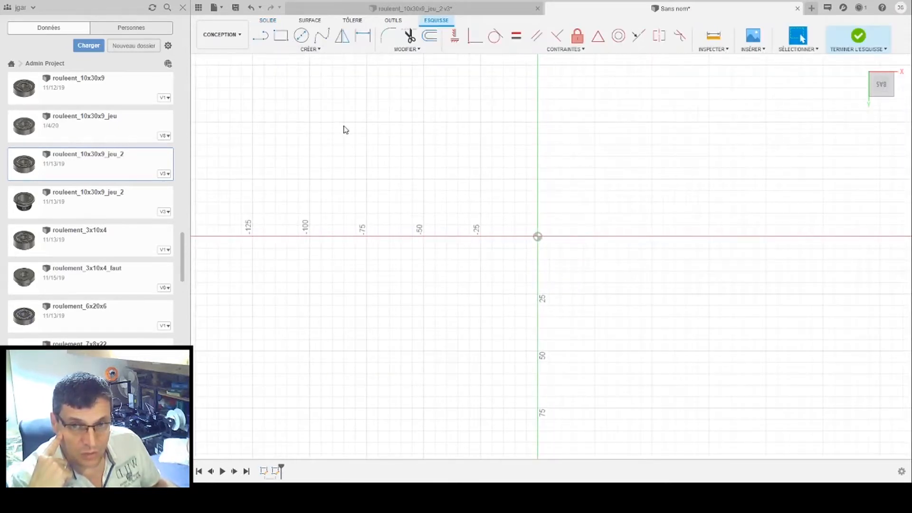
# Draw a 5 mm line from the origin along the horizontal axis in the negative X direction
pyautogui.click(260, 36)
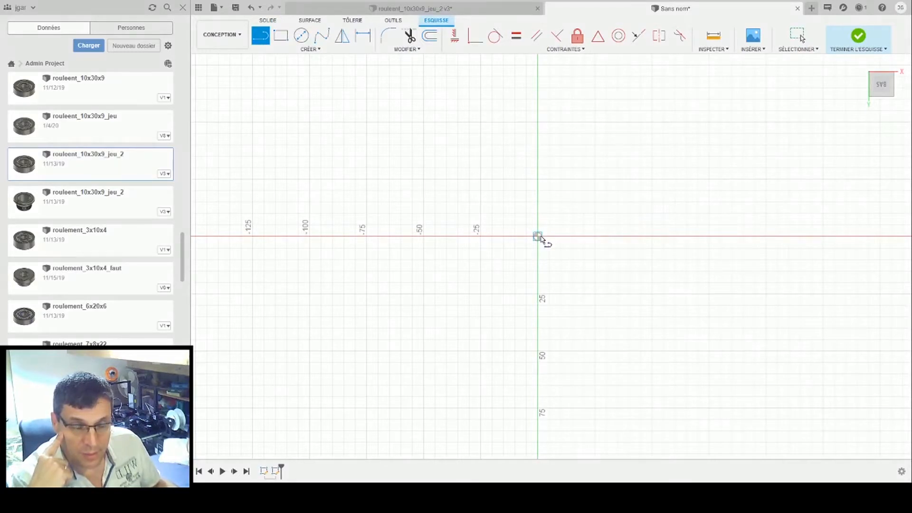
pyautogui.scroll(3, 541, 238)
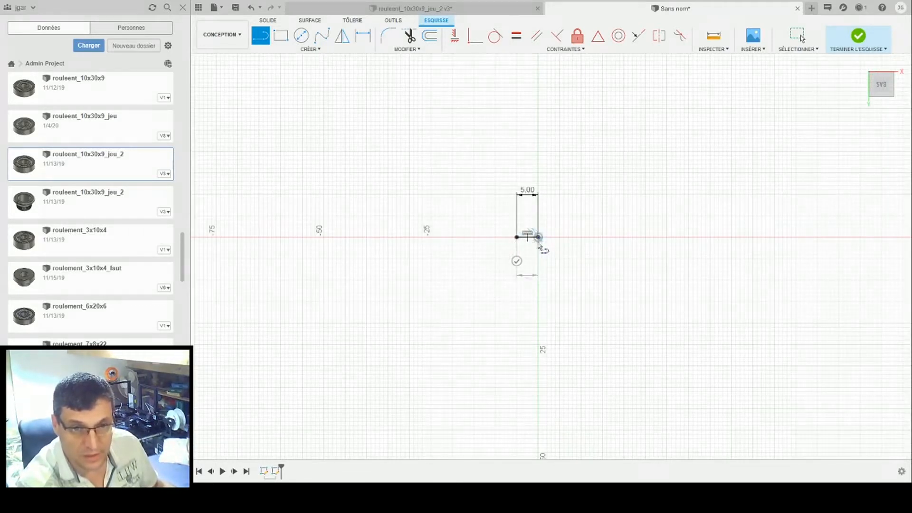
pyautogui.click(517, 236)
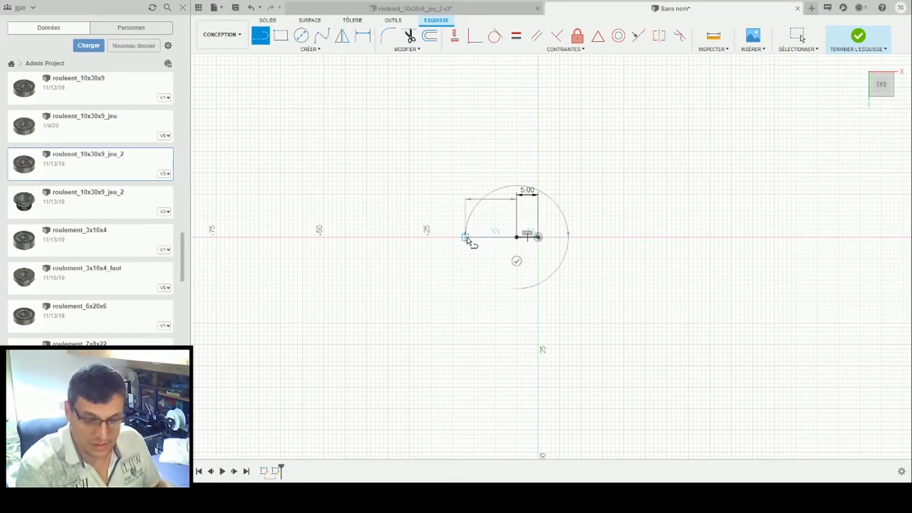
pyautogui.press('Escape')
# Draw a 15 mm line from the origin along the same axis, over the 5 mm line
pyautogui.click(260, 35)
pyautogui.click(538, 237)
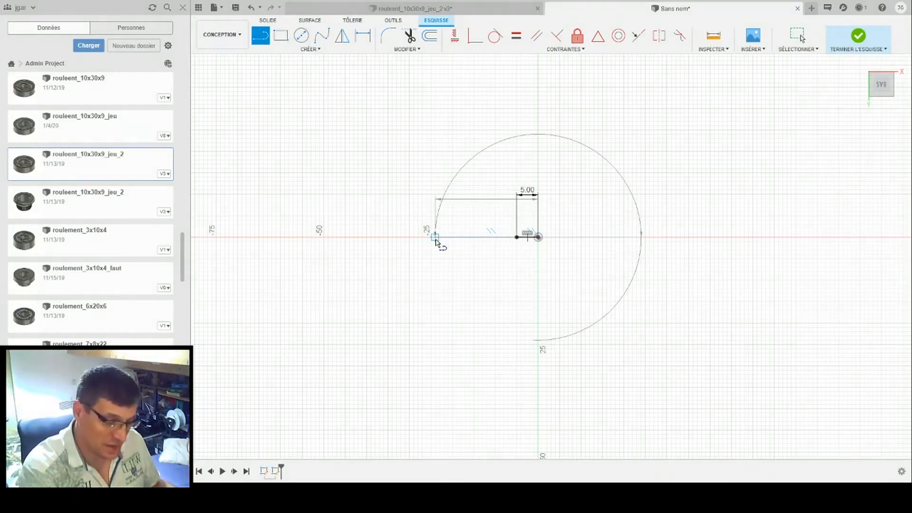
pyautogui.write('15')
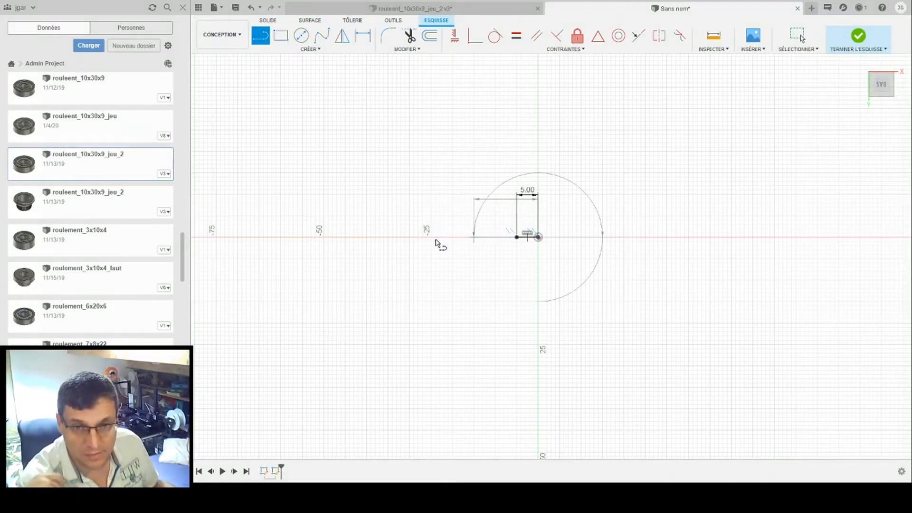
pyautogui.press('Return')
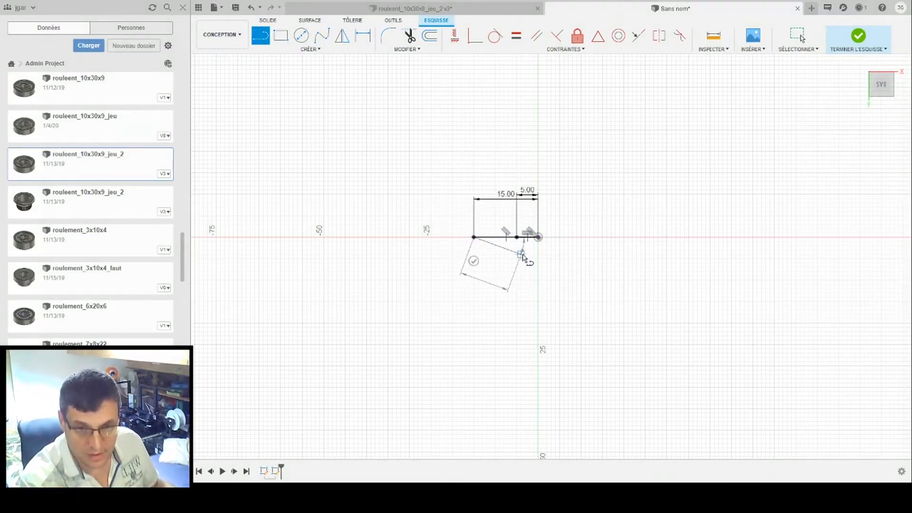
pyautogui.press('Escape')
pyautogui.press('Escape')
# Draw a third line from the origin along the axis, ending midway between the ends of the 5 mm and 15 mm lines
pyautogui.press('l')
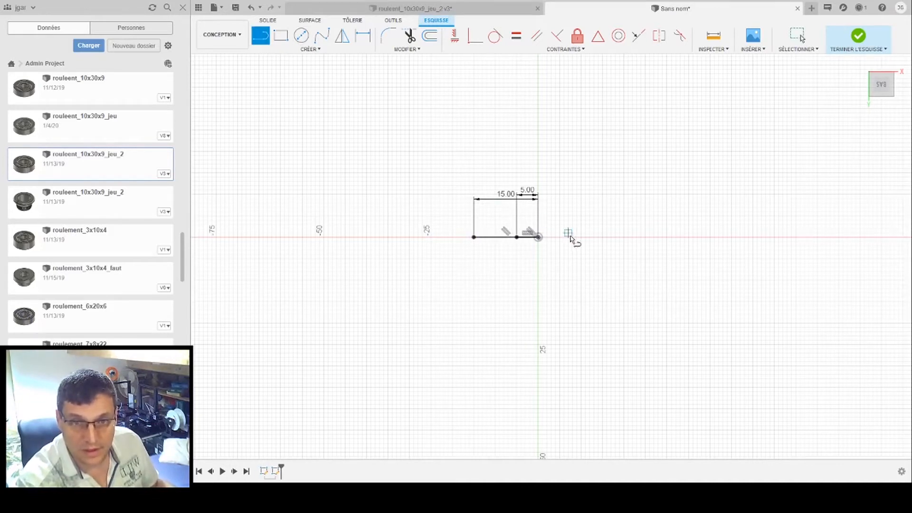
pyautogui.click(537, 237)
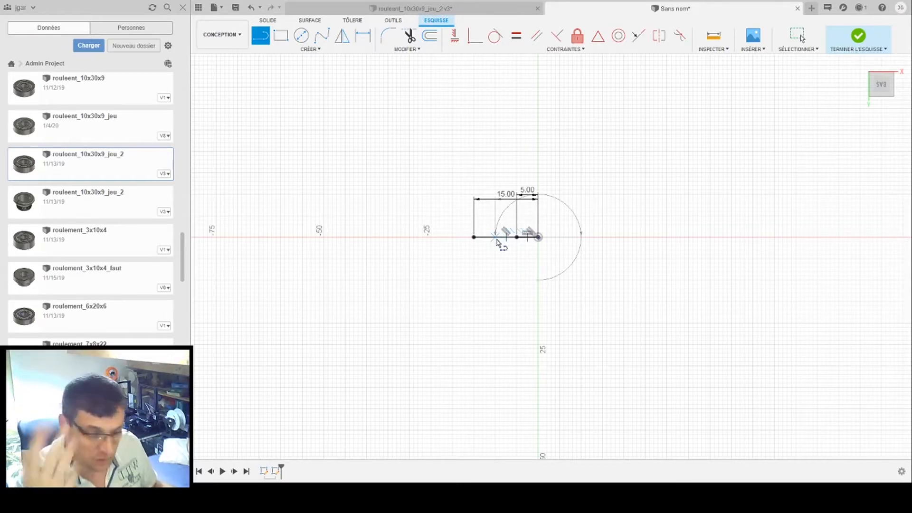
pyautogui.press('Escape')
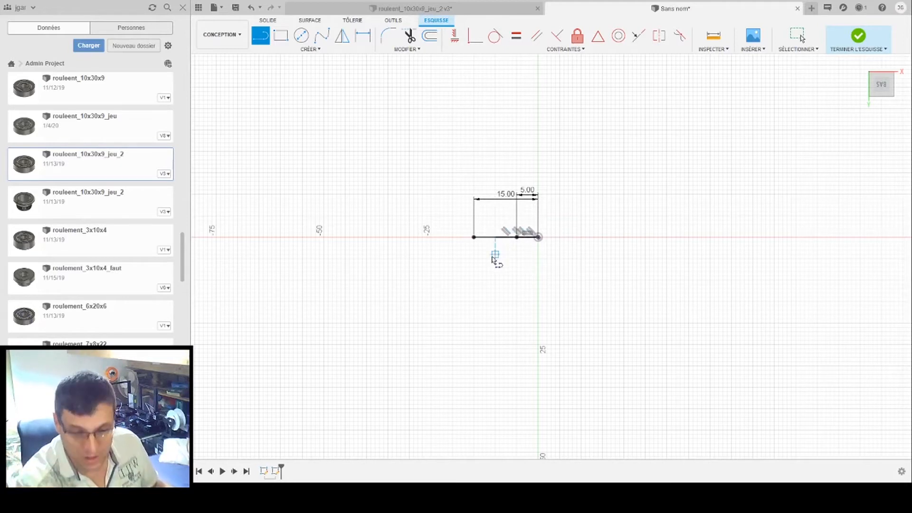
pyautogui.press('Escape')
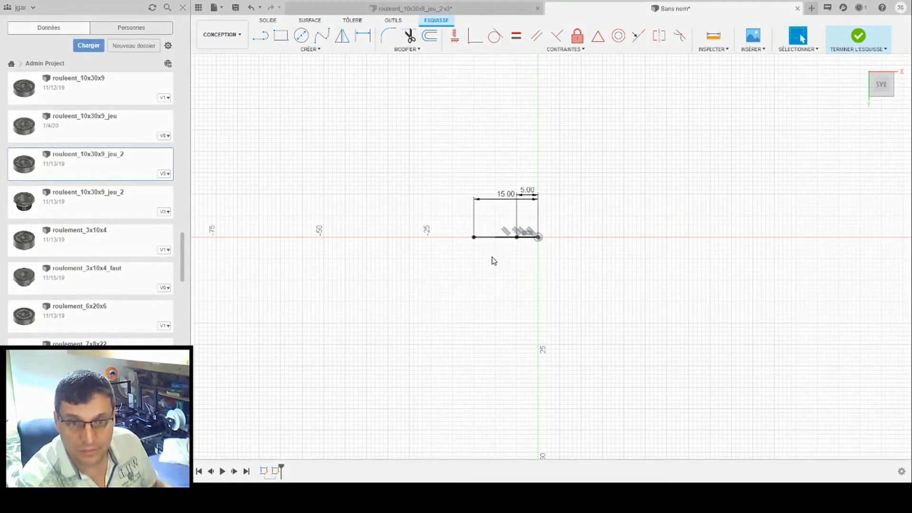
# Draw a 4.5 mm vertical line upward from the outer end of the 15 mm line
pyautogui.click(285, 37)
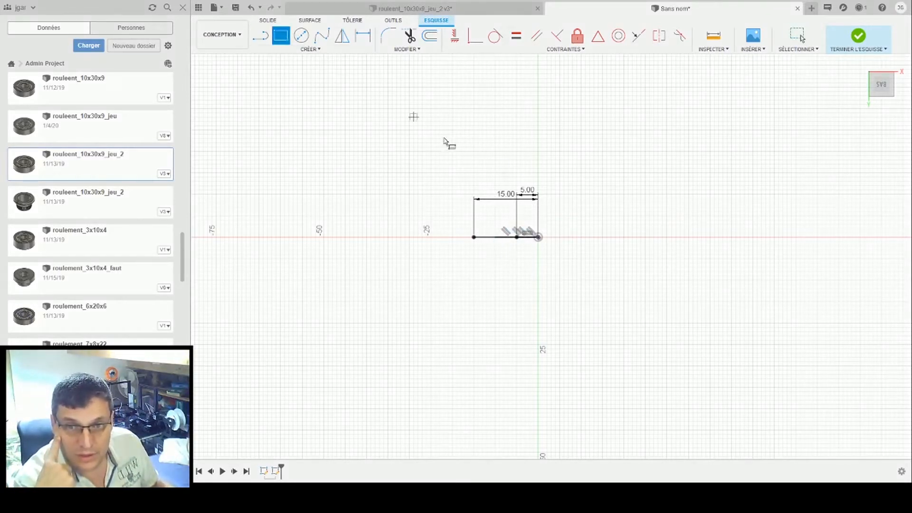
pyautogui.click(261, 37)
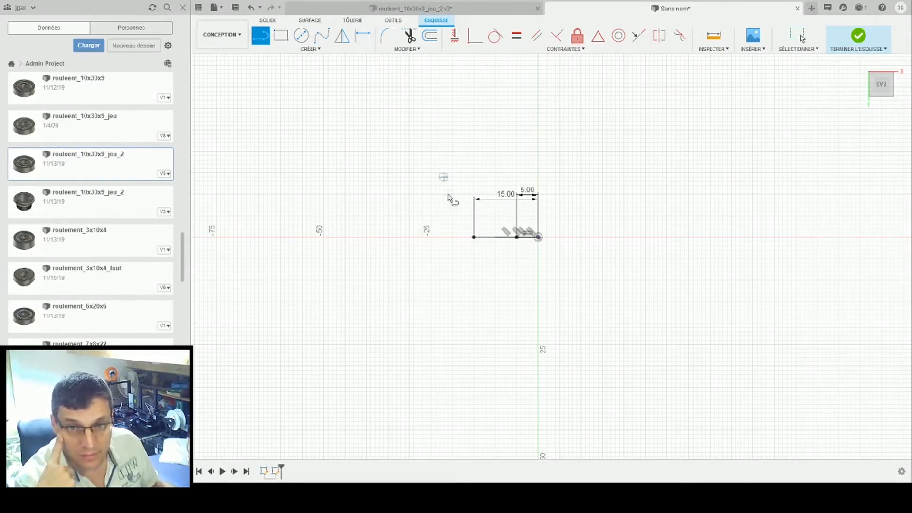
pyautogui.click(474, 237)
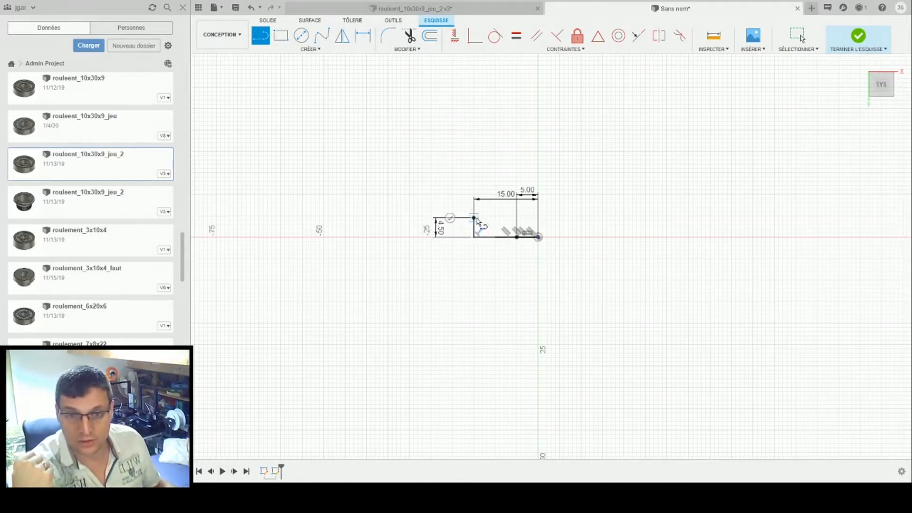
pyautogui.scroll(2, 477, 220)
pyautogui.scroll(1, 477, 218)
pyautogui.click(474, 218)
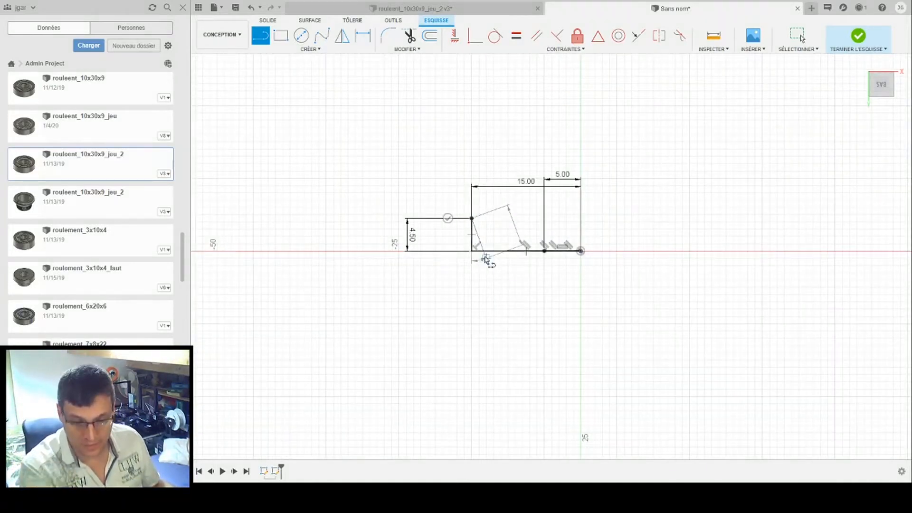
pyautogui.press('Escape')
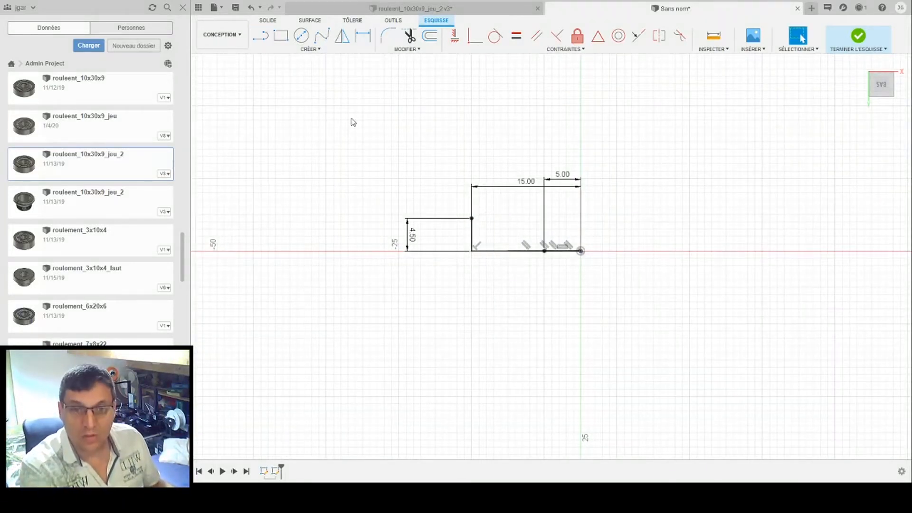
# Draw two 9 mm high rectangles from the upper end of the 4.5 mm line, one 15 mm wide and one 10 mm wide
pyautogui.click(281, 35)
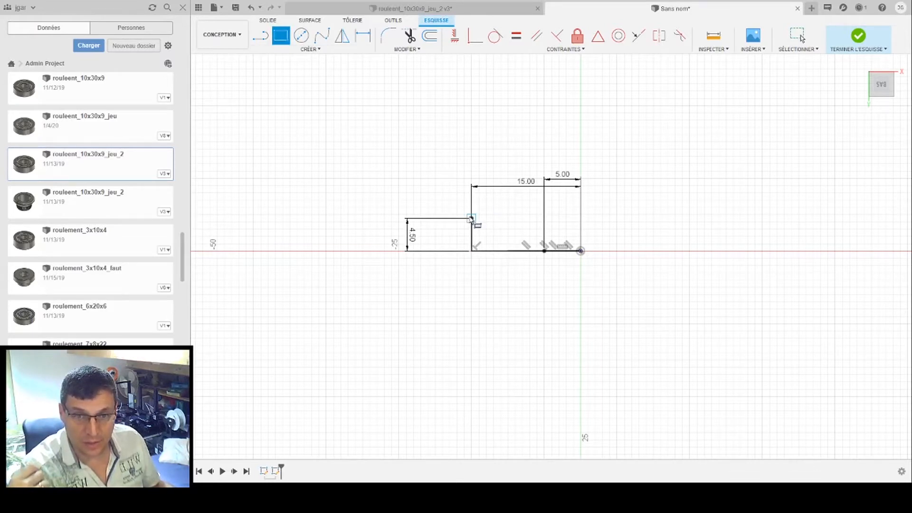
pyautogui.click(472, 218)
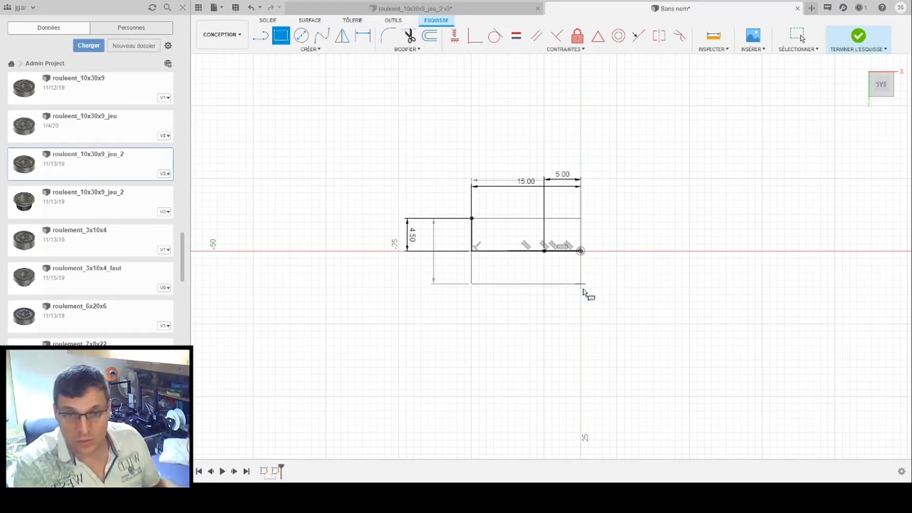
pyautogui.click(584, 291)
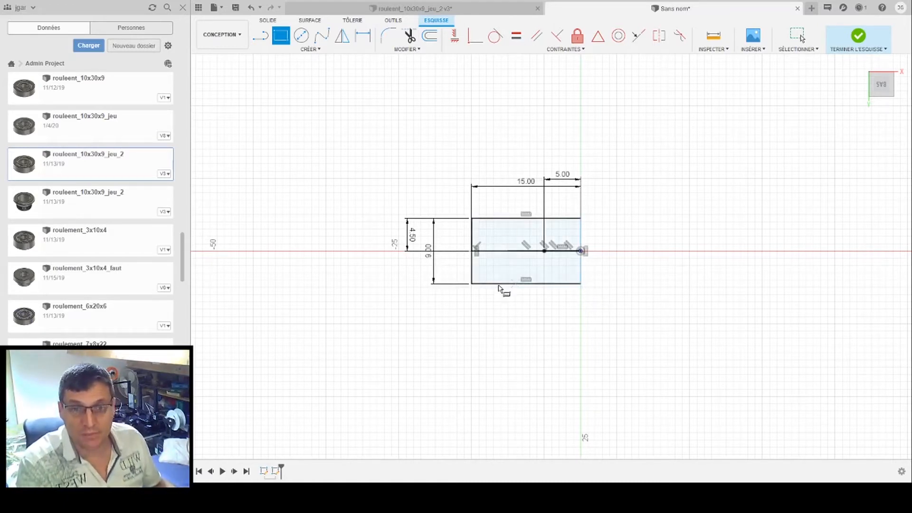
pyautogui.click(471, 220)
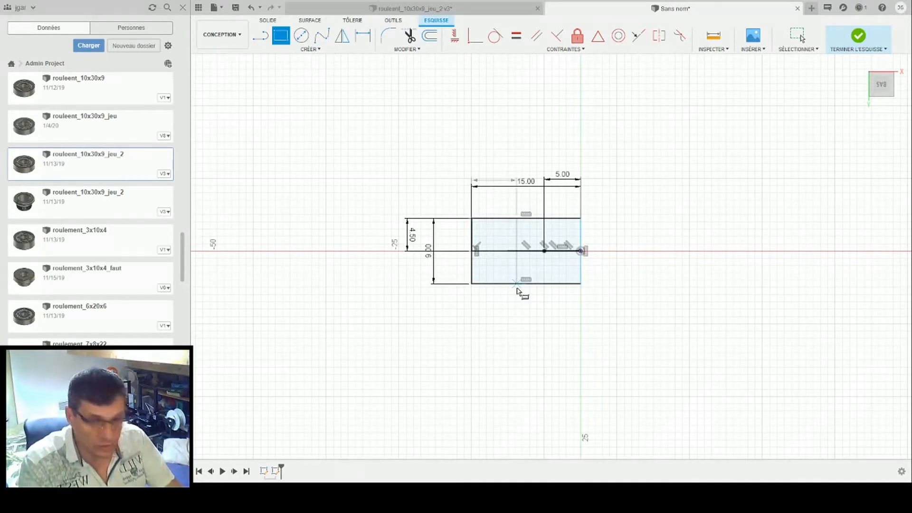
pyautogui.write('15')
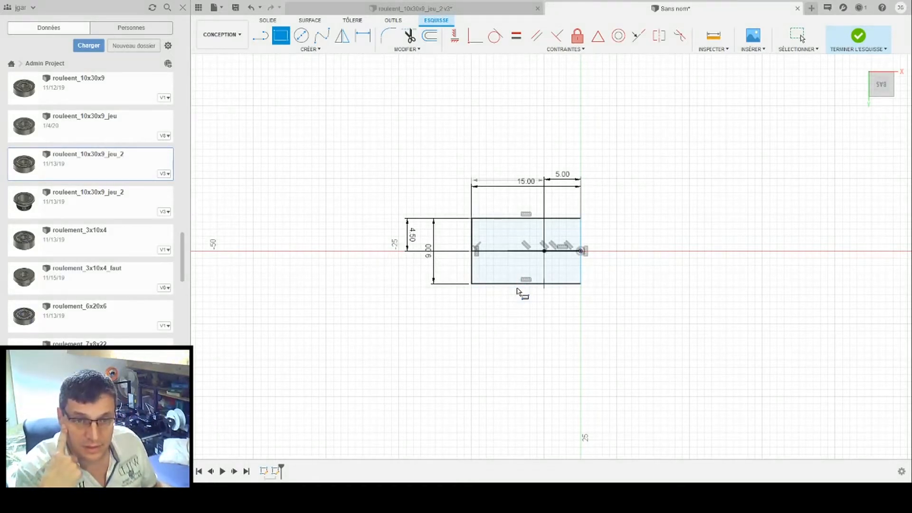
pyautogui.press('Return')
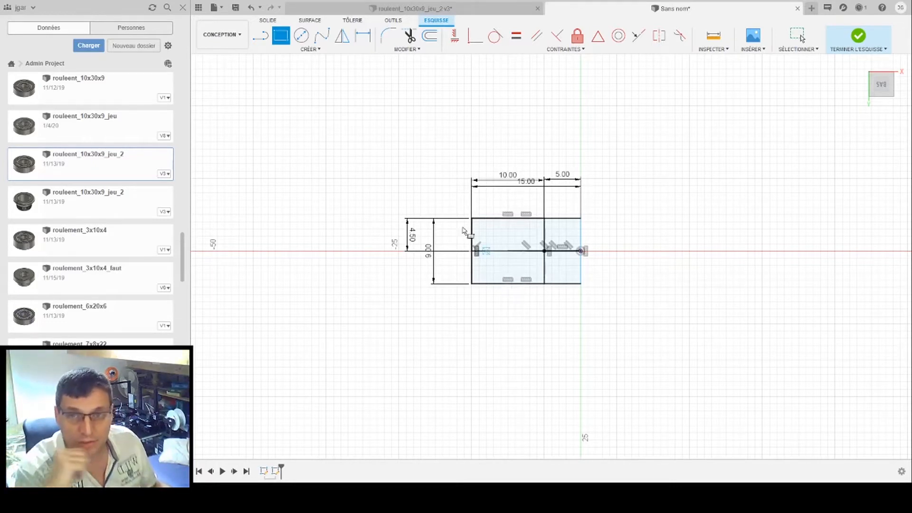
# Draw a 6 mm diameter circle at the centre of the 10 by 9 mm rectangle
pyautogui.click(301, 35)
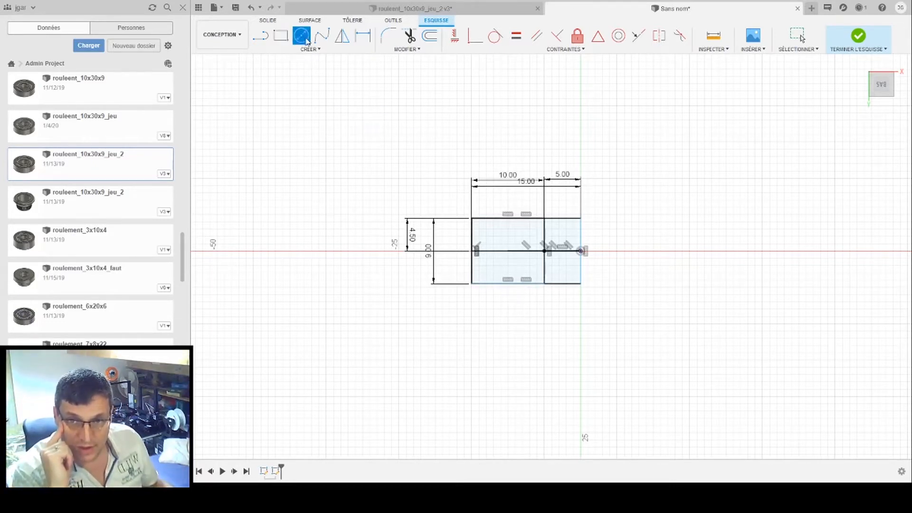
pyautogui.click(508, 251)
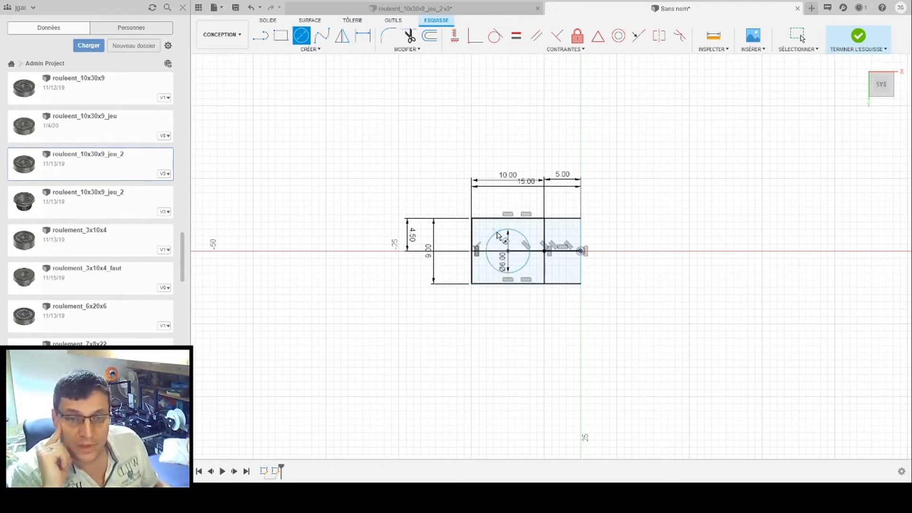
pyautogui.scroll(4, 496, 233)
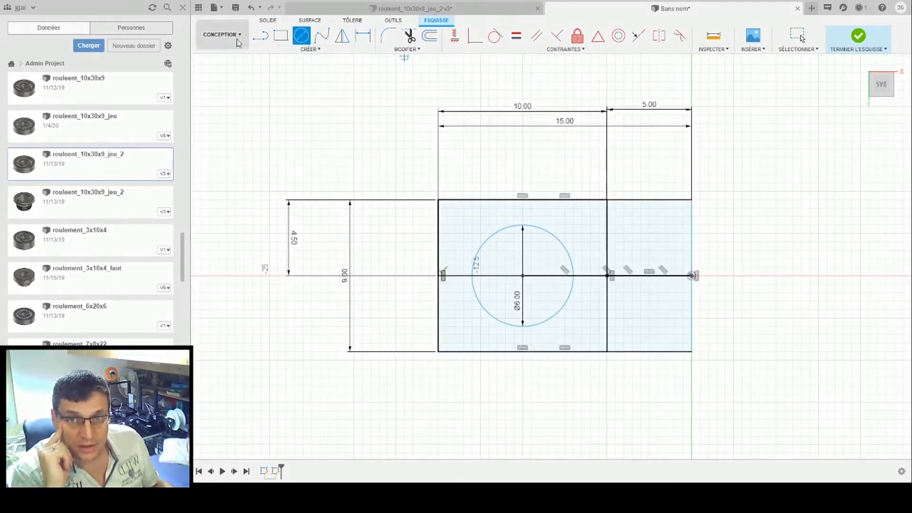
# Draw a vertical line through the circle's centre between the midpoints of the 10 mm rectangle's upper and lower edges
pyautogui.click(282, 36)
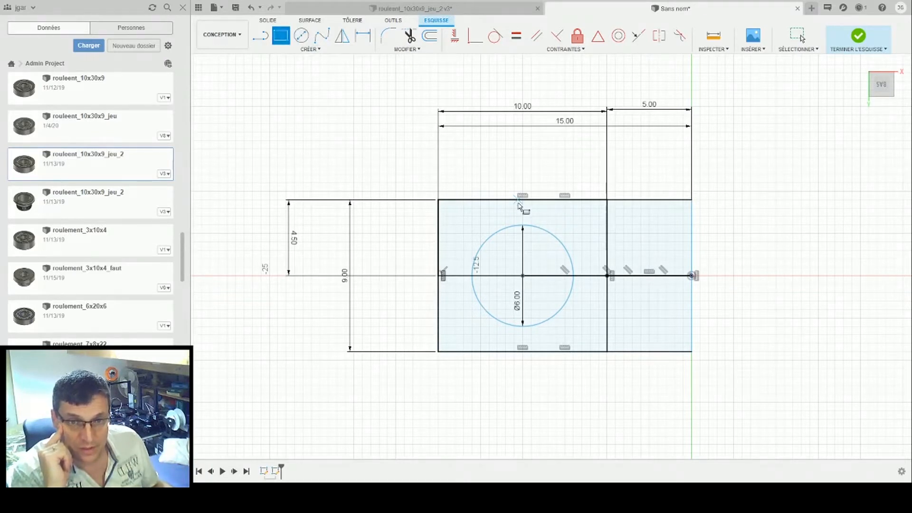
pyautogui.press('l')
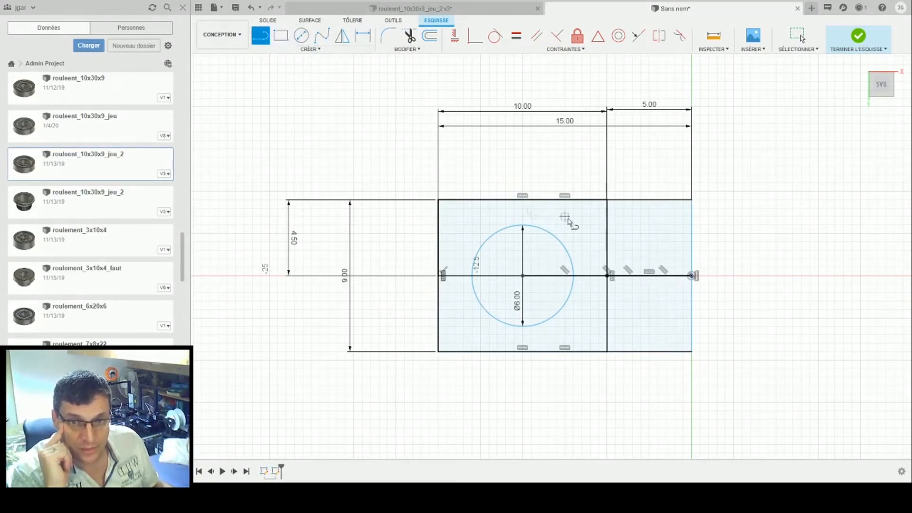
pyautogui.click(519, 201)
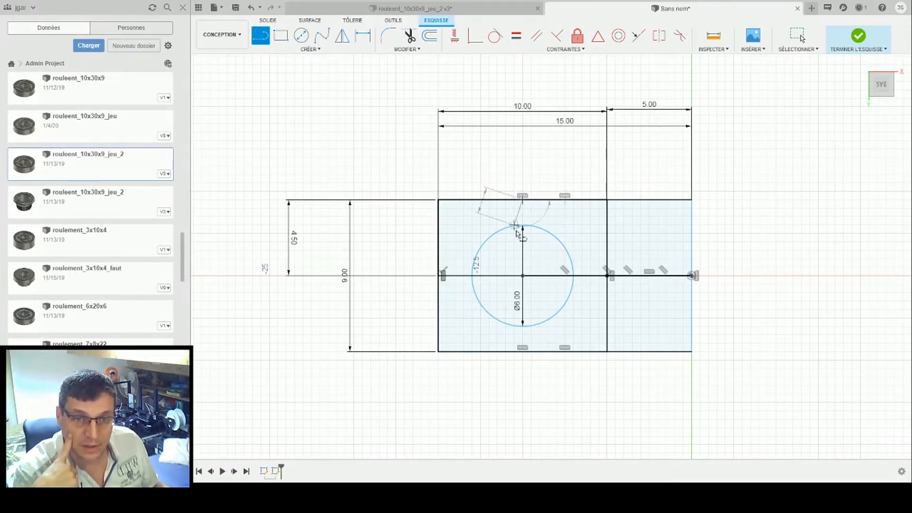
pyautogui.doubleClick(523, 352)
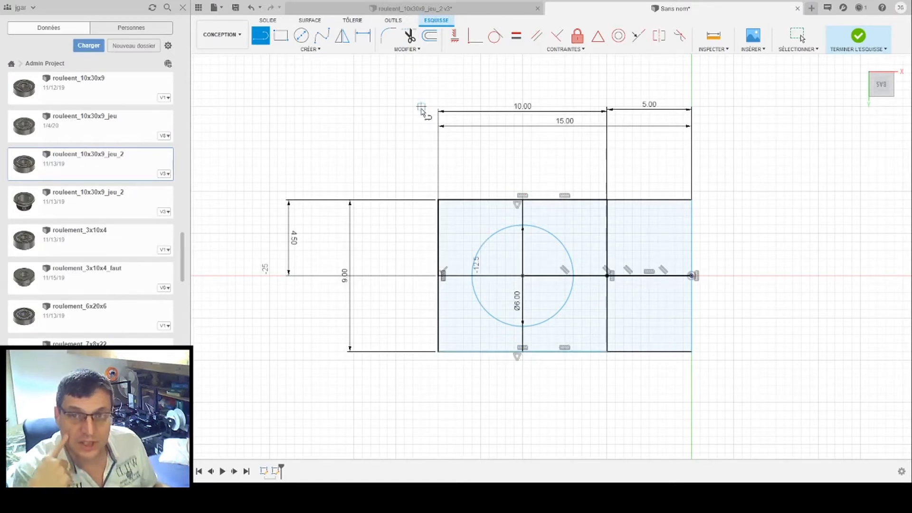
# Add a short helper line along the upper edge from its midpoint, and draw a full-height rectangle half as wide as the circle, centred on it
pyautogui.press('r')
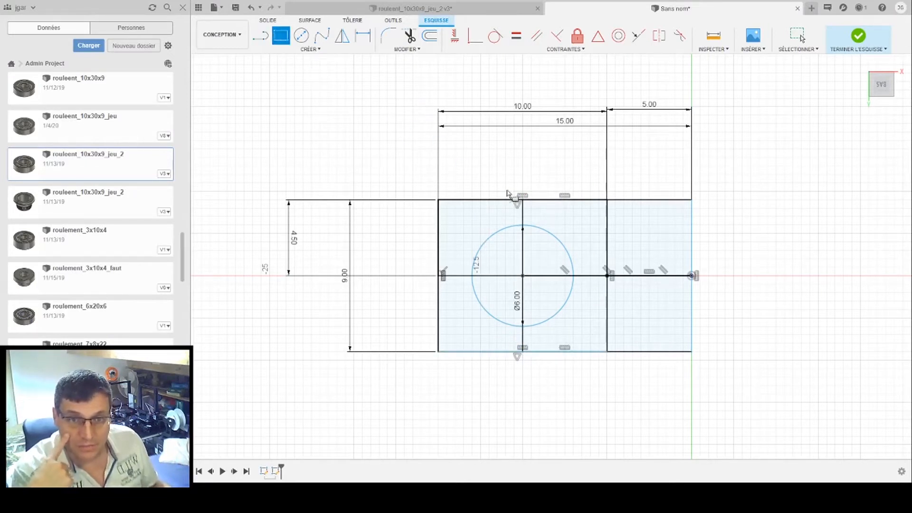
pyautogui.press('l')
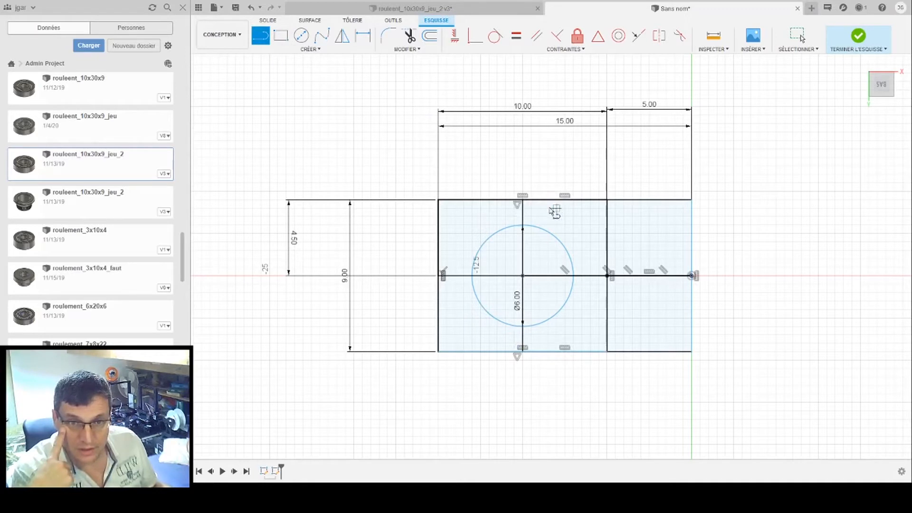
pyautogui.click(526, 201)
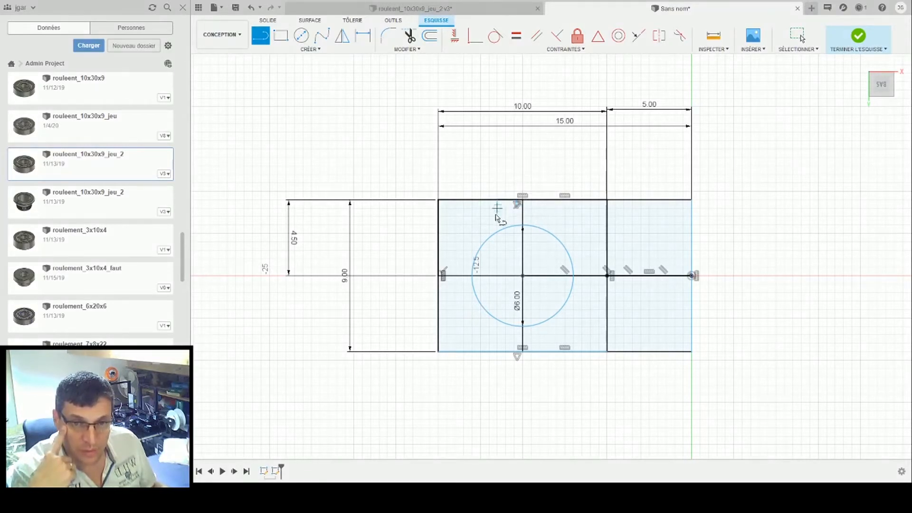
pyautogui.click(281, 35)
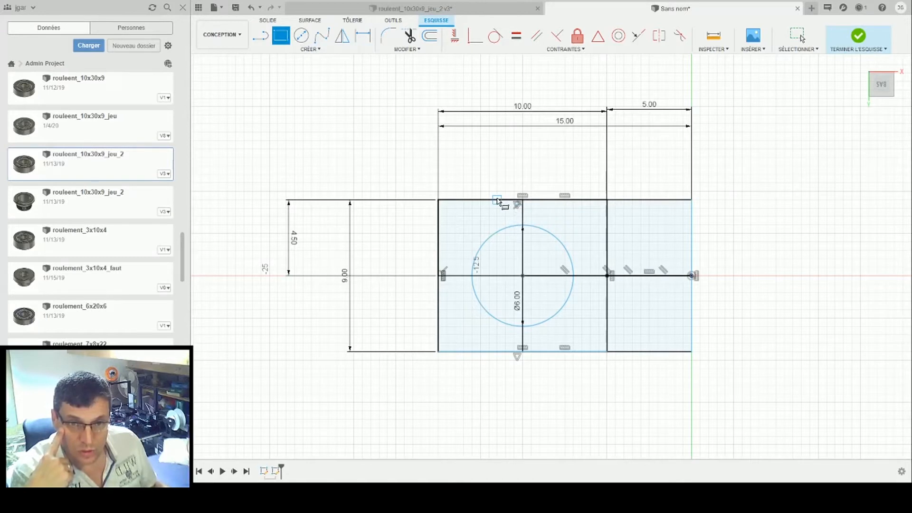
pyautogui.click(498, 201)
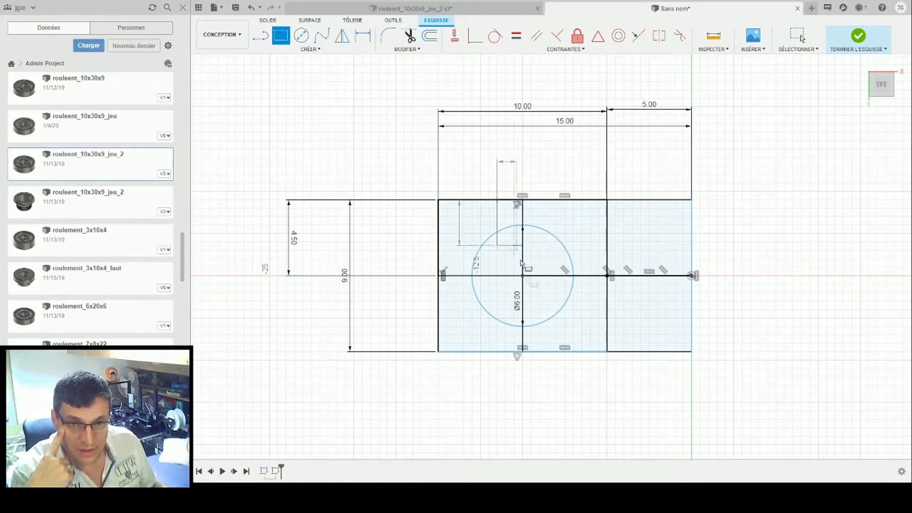
pyautogui.click(548, 351)
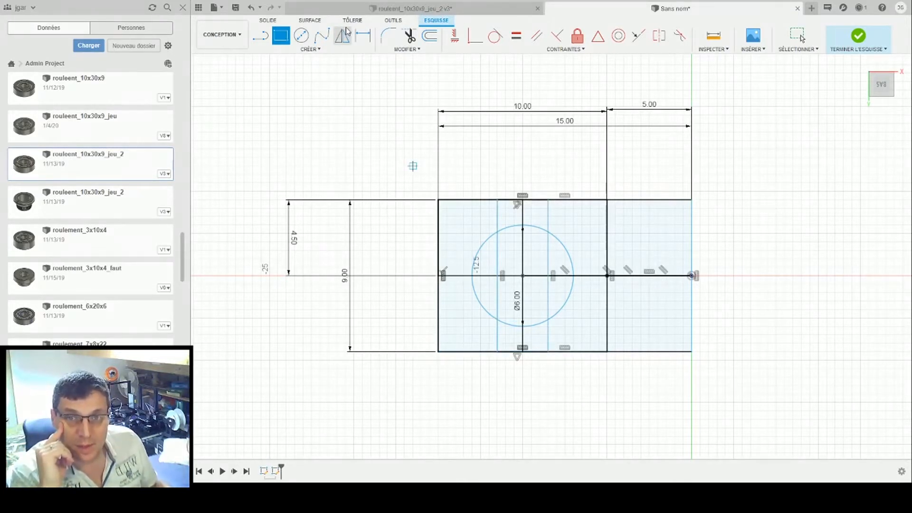
# Trim away the upper and lower rectangle edges between the 10 mm wide section and the vertical revolution axis
pyautogui.click(410, 36)
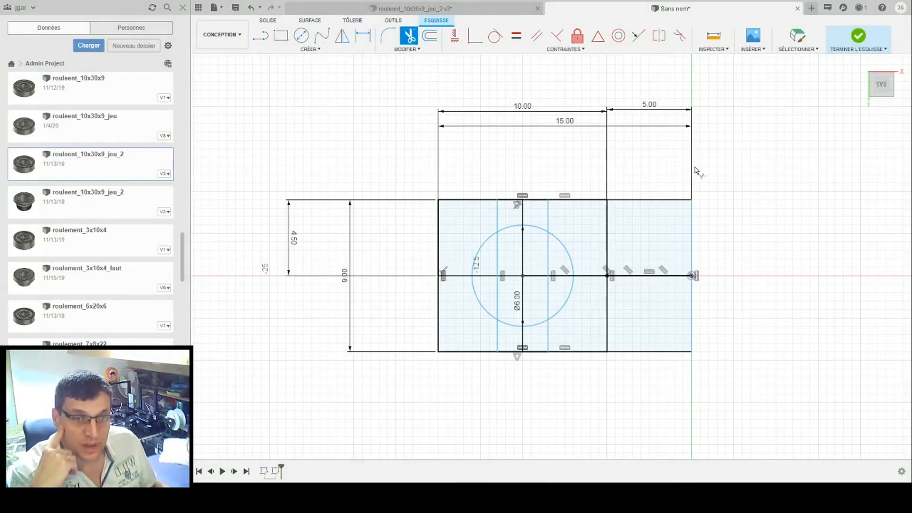
pyautogui.click(651, 201)
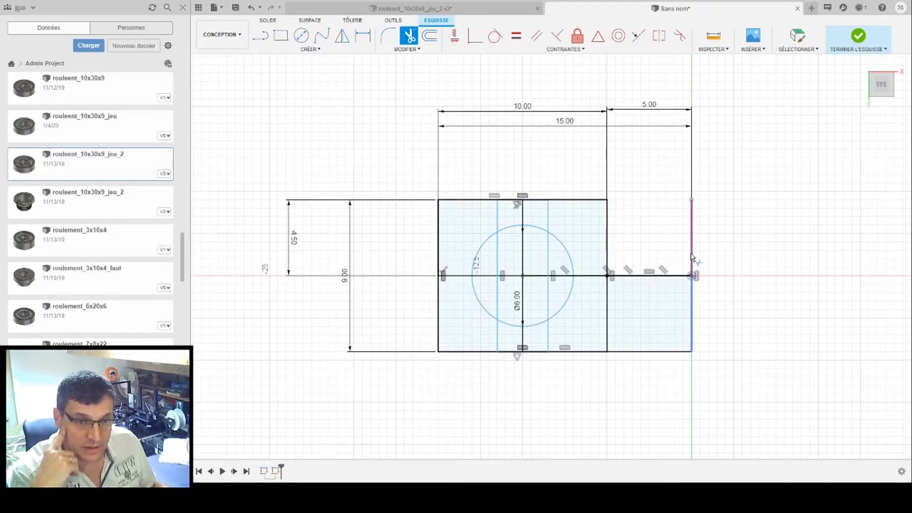
pyautogui.click(652, 352)
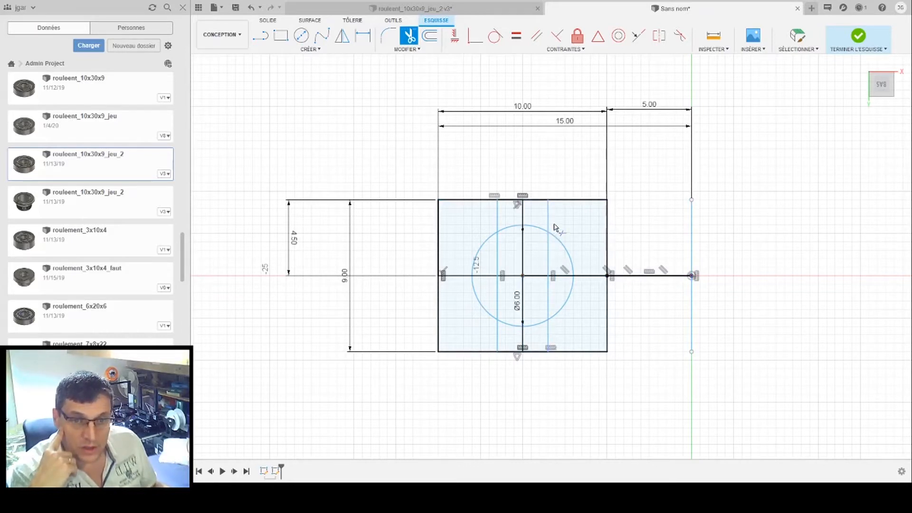
# Trim the circle's upper and lower arcs inside the gap and the two vertical gap lines inside the circle
pyautogui.click(514, 227)
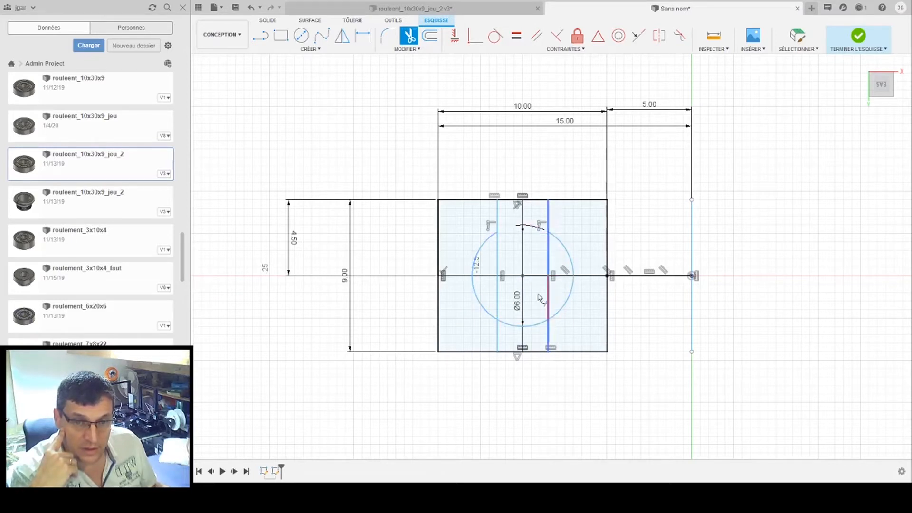
pyautogui.click(536, 323)
pyautogui.click(517, 327)
pyautogui.click(499, 291)
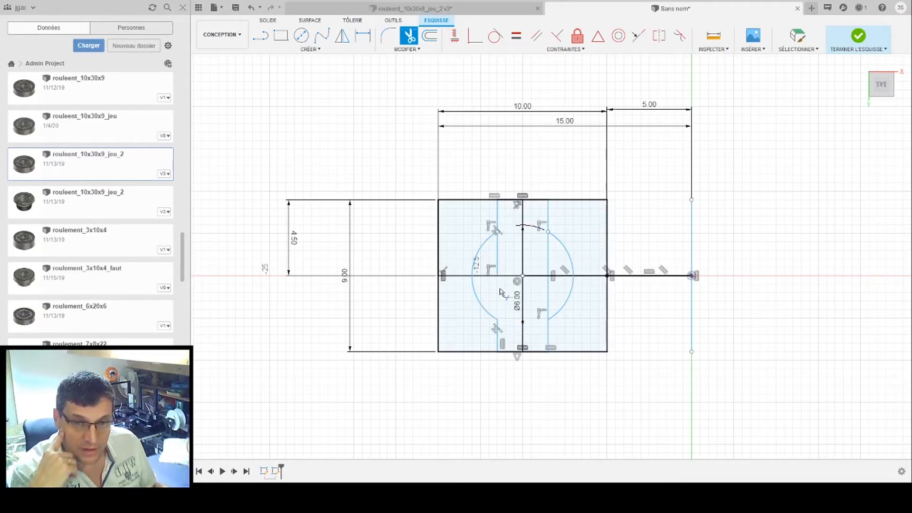
pyautogui.click(498, 263)
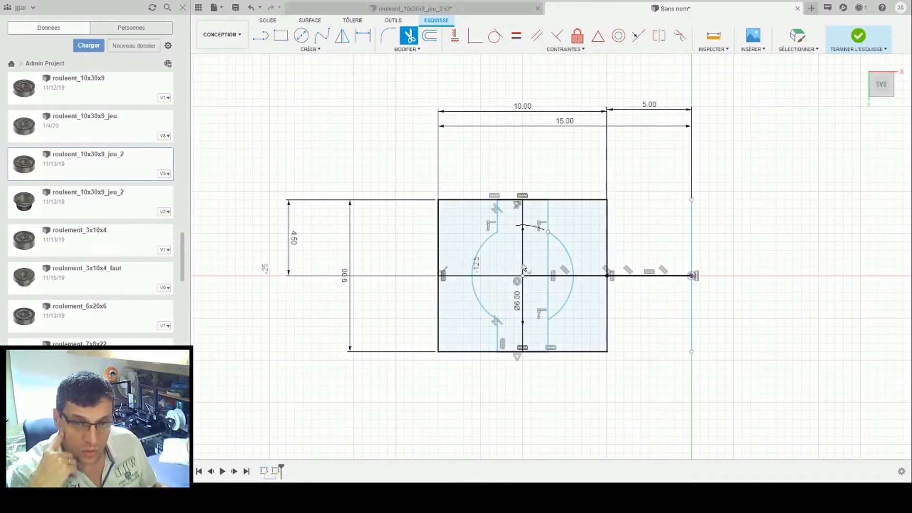
pyautogui.click(549, 254)
pyautogui.click(549, 292)
# Trim the upper and lower edges across the gap to separate the inner and outer ring profiles
pyautogui.click(516, 203)
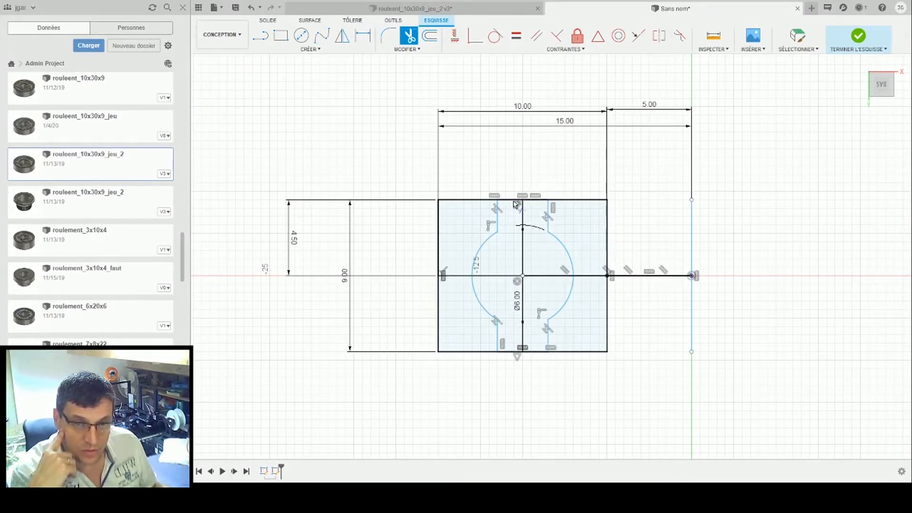
pyautogui.click(515, 204)
pyautogui.click(517, 206)
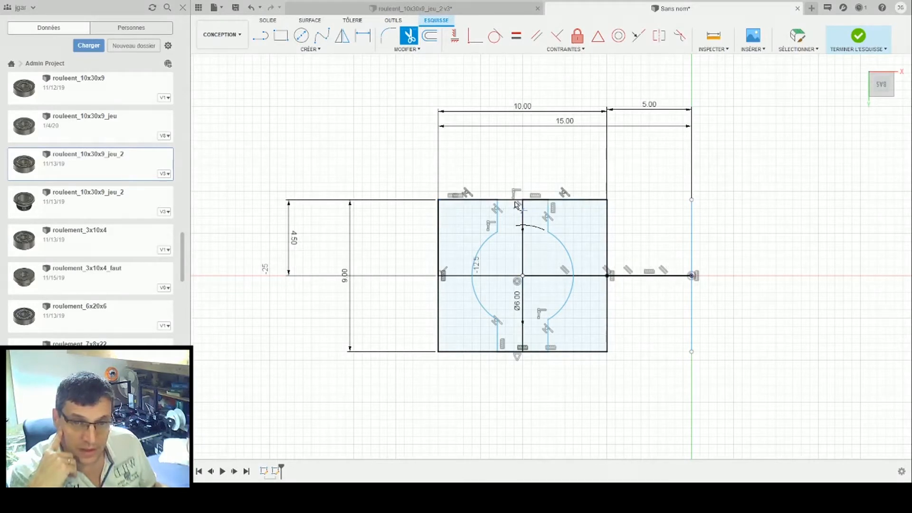
pyautogui.click(520, 205)
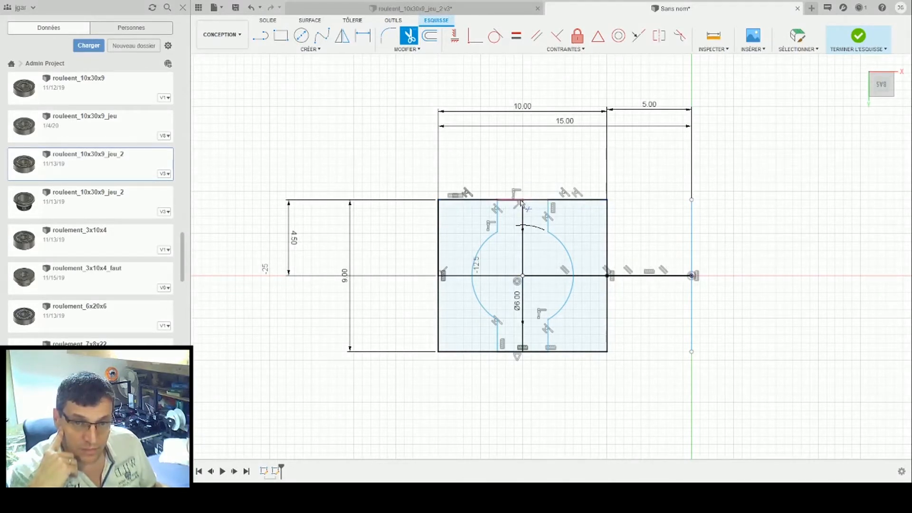
pyautogui.click(516, 202)
pyautogui.click(534, 202)
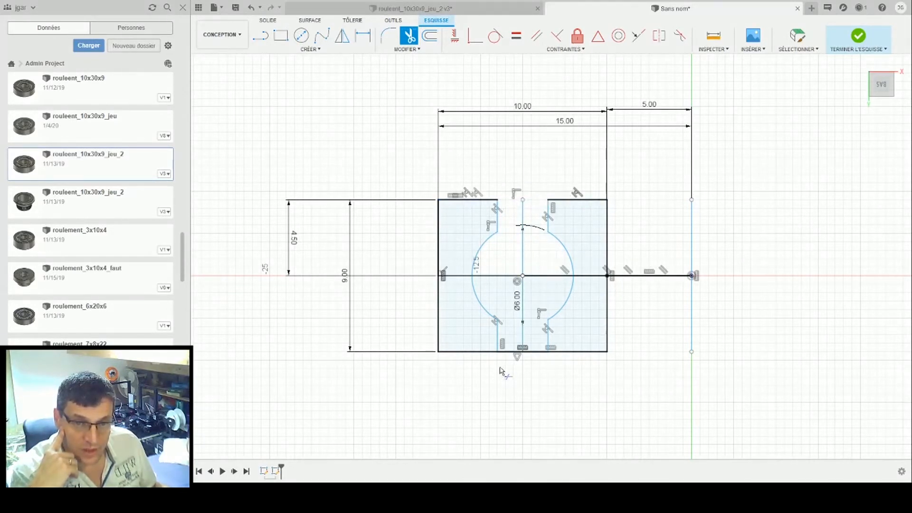
pyautogui.click(512, 353)
pyautogui.click(533, 354)
pyautogui.click(516, 354)
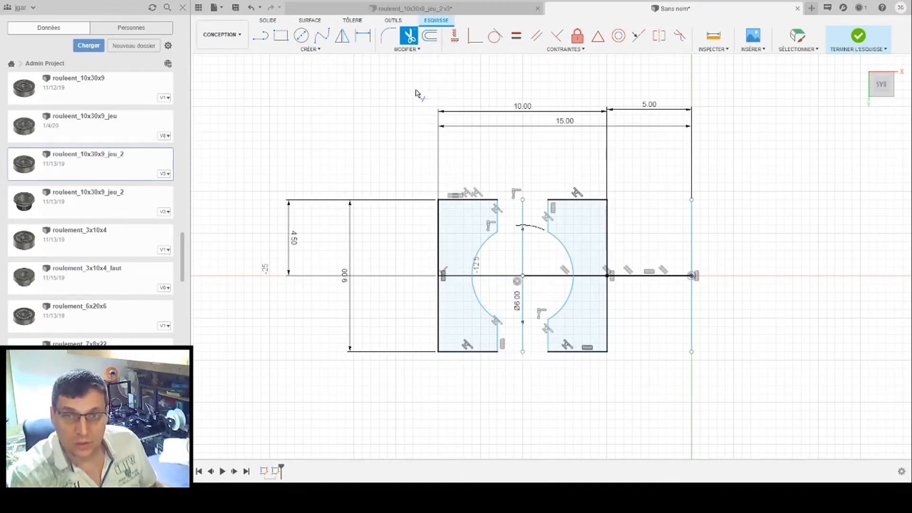
# Delete the horizontal centre lines and the vertical line through the circle's centre, keeping the revolution axis
pyautogui.press('Escape')
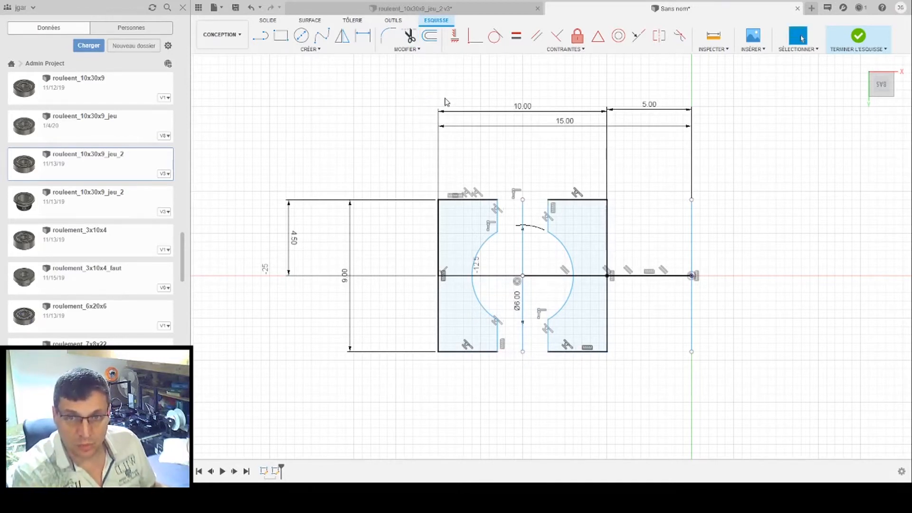
pyautogui.click(493, 276)
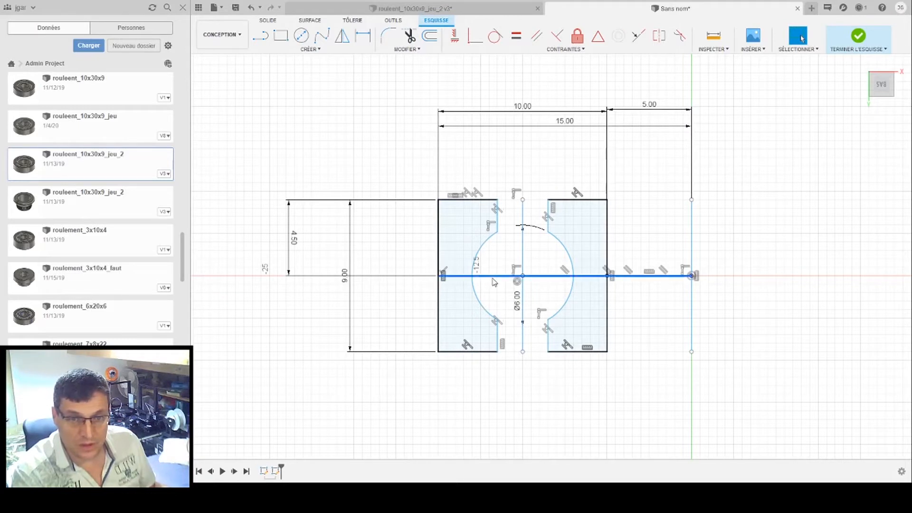
pyautogui.press('Delete')
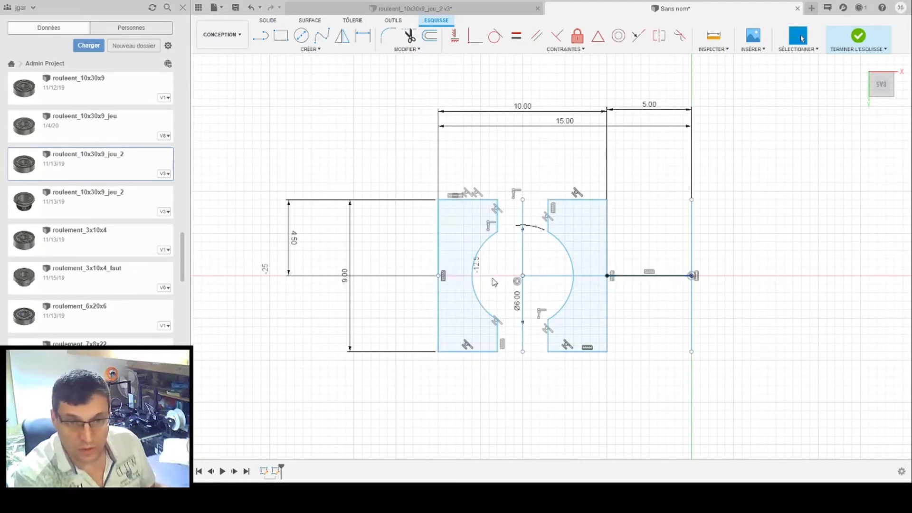
pyautogui.click(540, 278)
pyautogui.press('Delete')
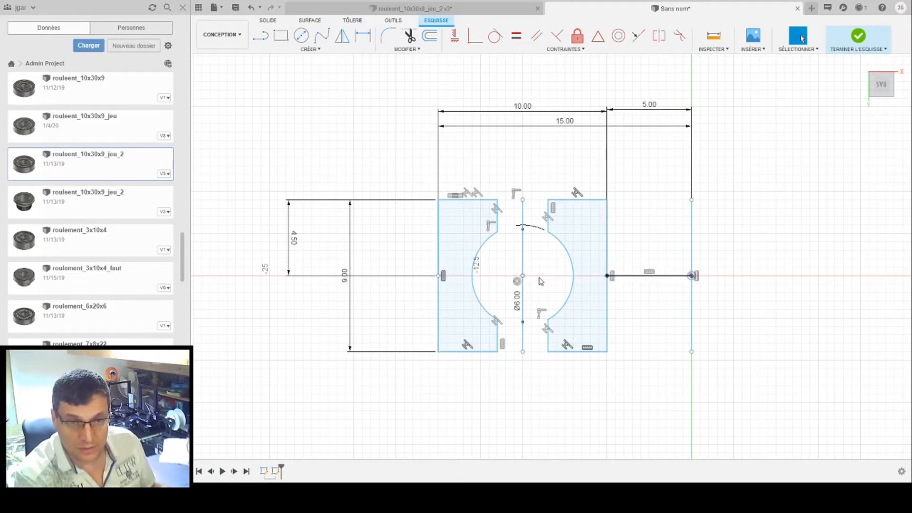
pyautogui.click(641, 277)
pyautogui.press('Delete')
pyautogui.click(523, 295)
pyautogui.press('Delete')
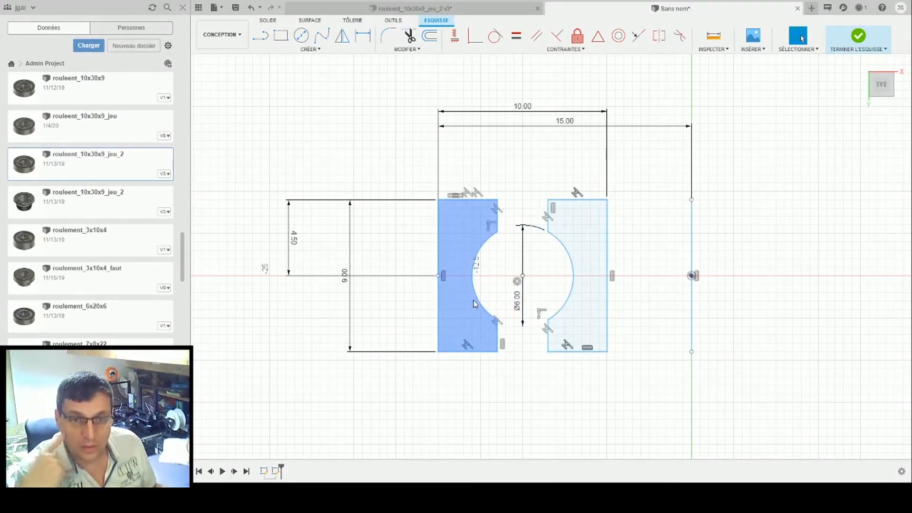
# Offset the outer ring's raceway arc and adjoining straight edges 0.15 mm into the ring
pyautogui.click(432, 40)
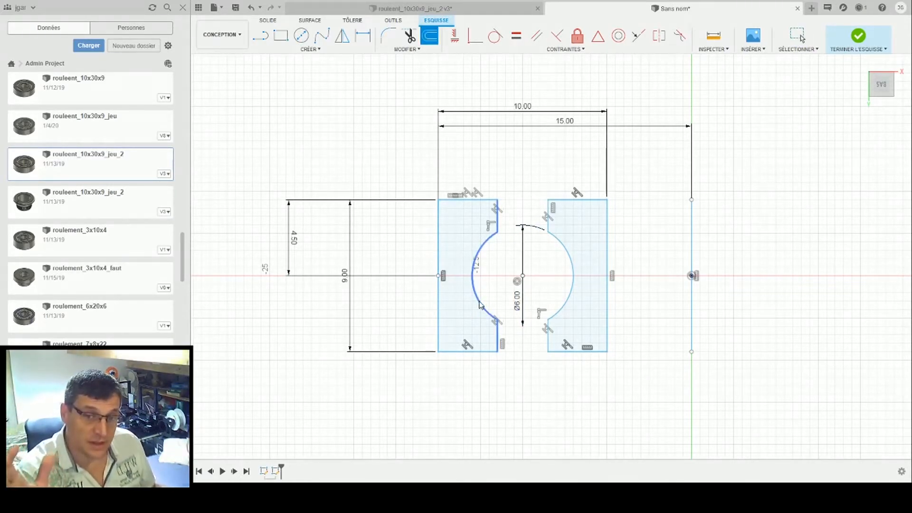
pyautogui.click(481, 305)
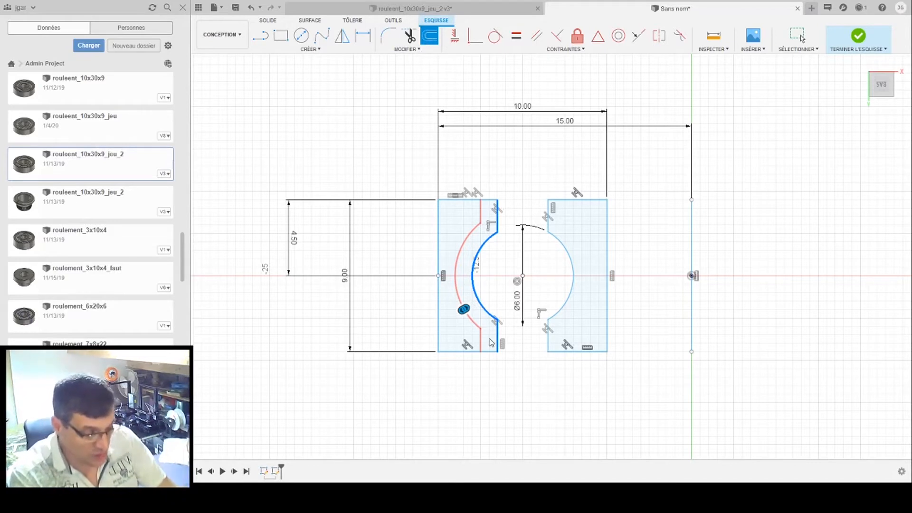
pyautogui.write('0.1')
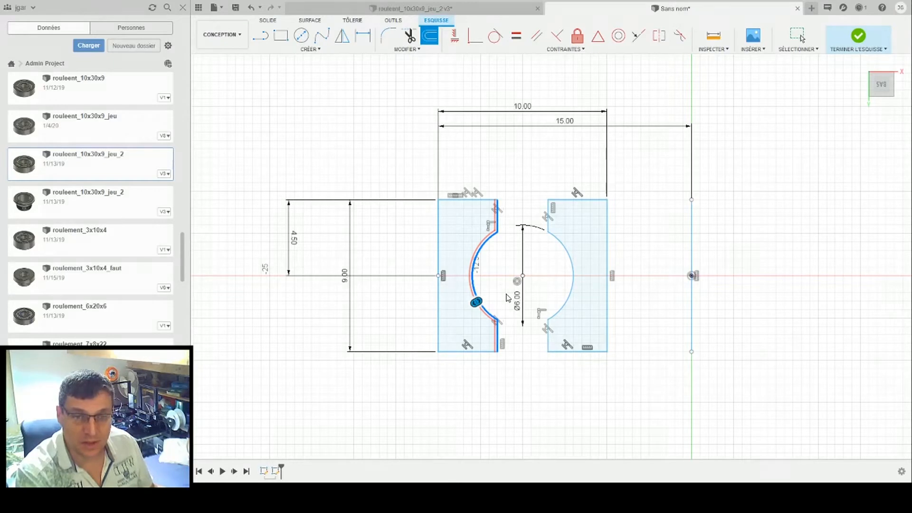
pyautogui.press('Return')
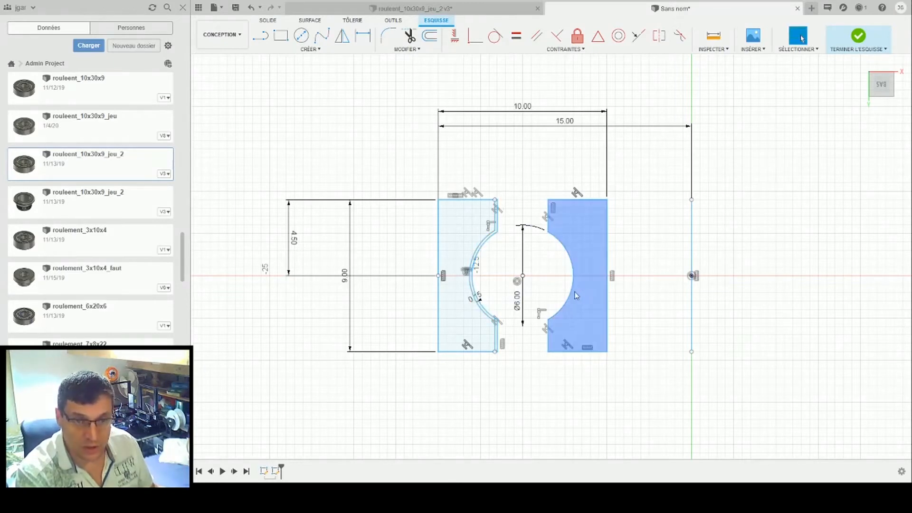
# Offset the inner ring's raceway arc and both adjoining straight edges 0.15 mm into the ring
pyautogui.click(573, 297)
pyautogui.click(430, 37)
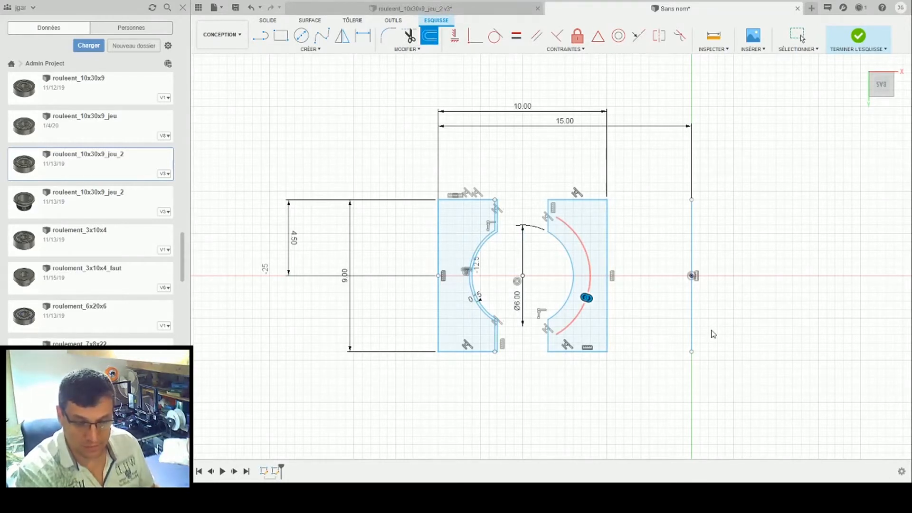
pyautogui.click(547, 215)
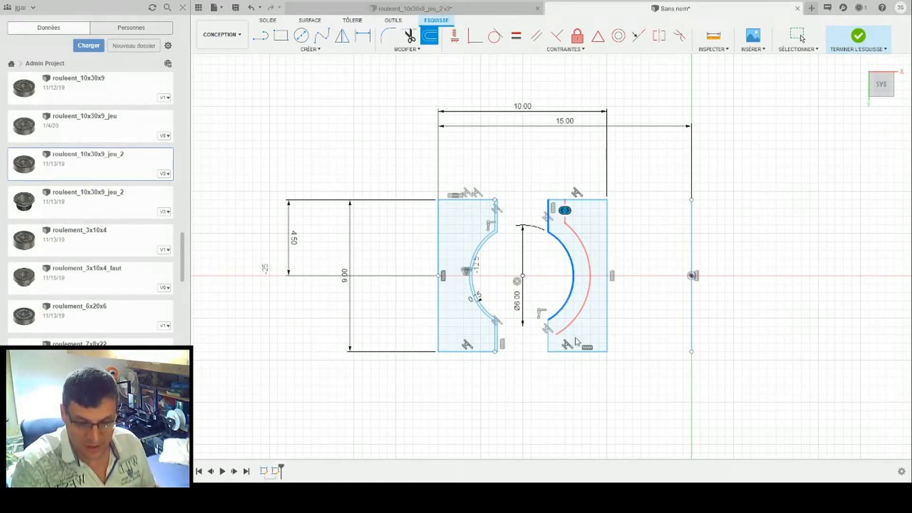
pyautogui.click(549, 352)
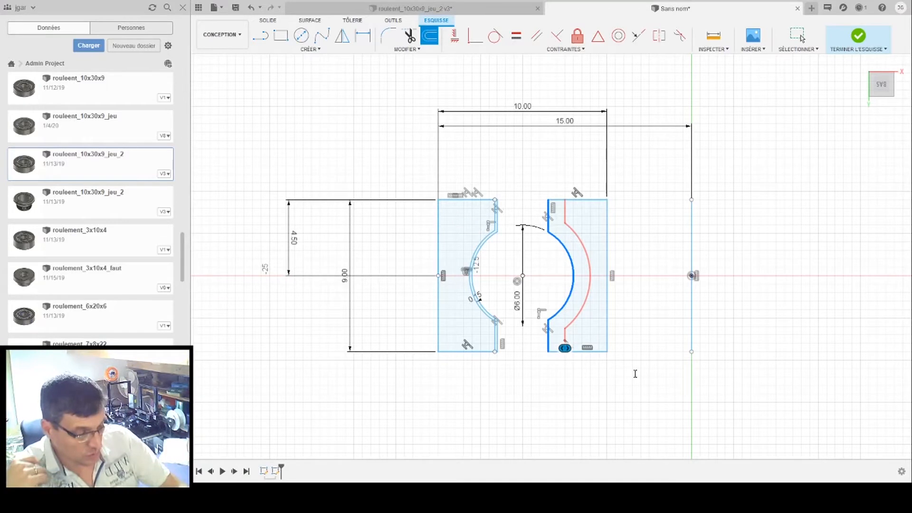
pyautogui.write('0.15')
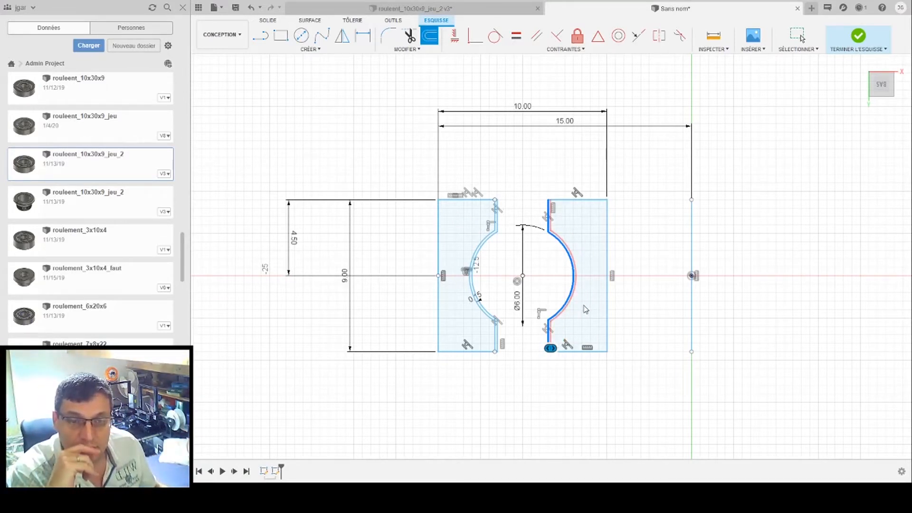
pyautogui.press('Return')
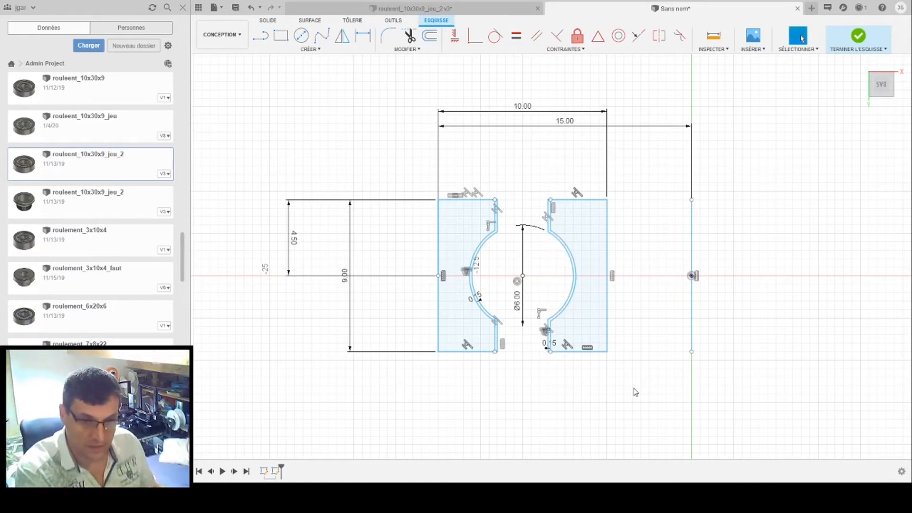
# Draw a circle from the ball centre out to the offset raceway arcs
pyautogui.click(575, 243)
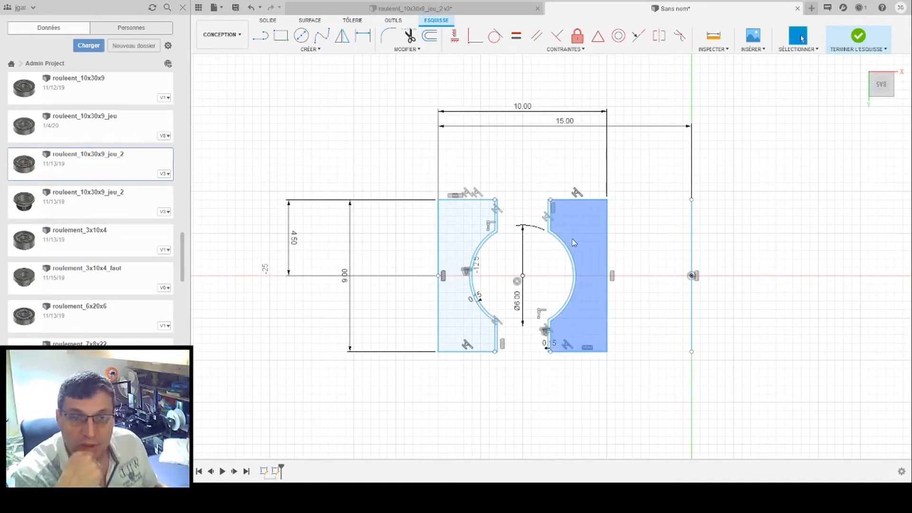
pyautogui.click(547, 236)
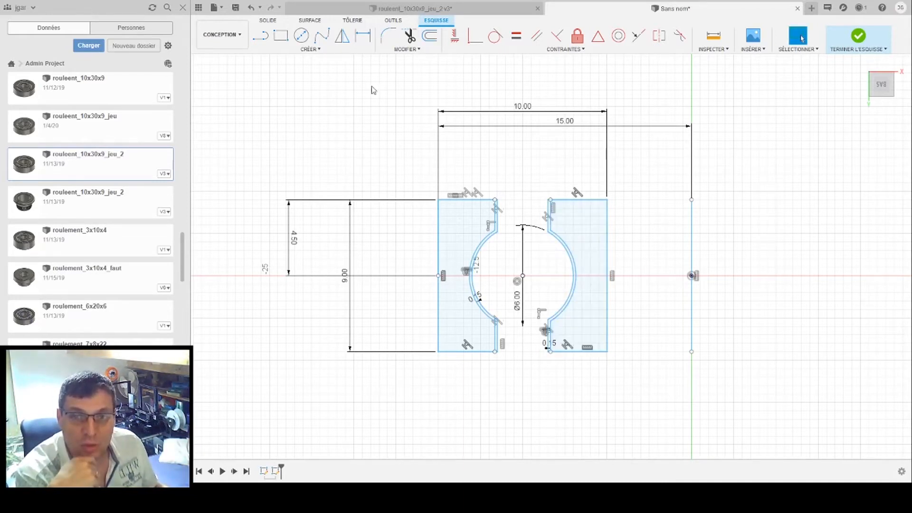
pyautogui.click(305, 42)
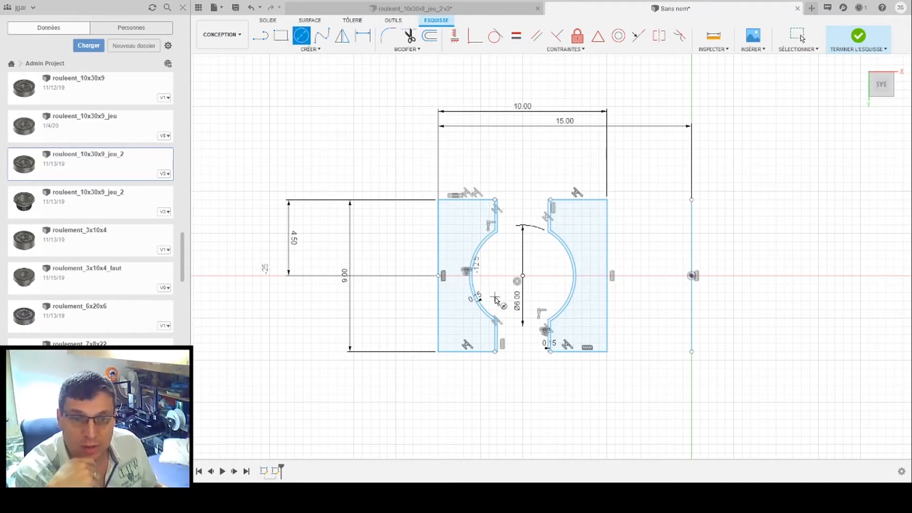
pyautogui.click(522, 276)
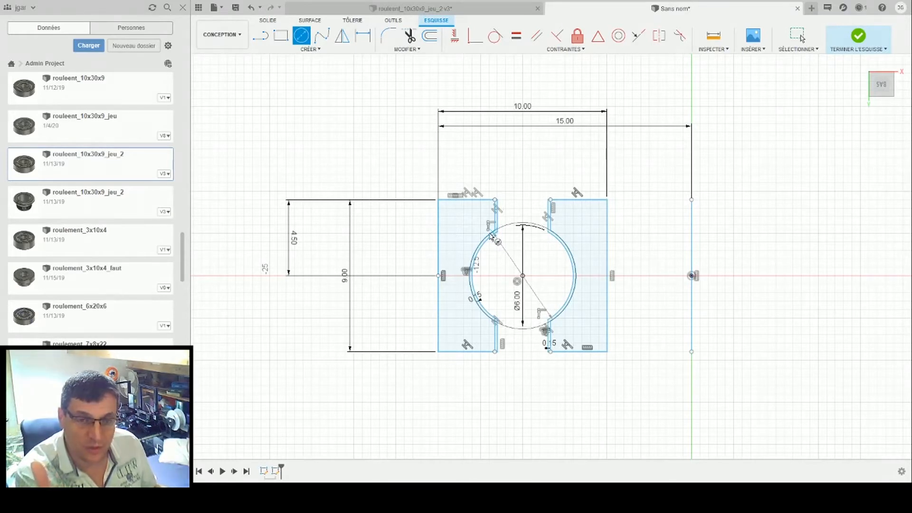
pyautogui.click(491, 235)
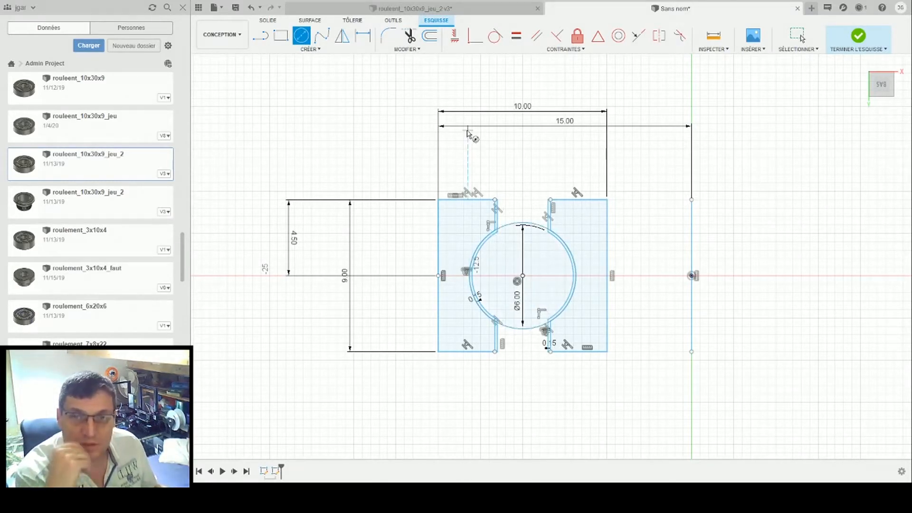
# Trim the four short straight offset segments above and below the circle on both rings
pyautogui.click(409, 35)
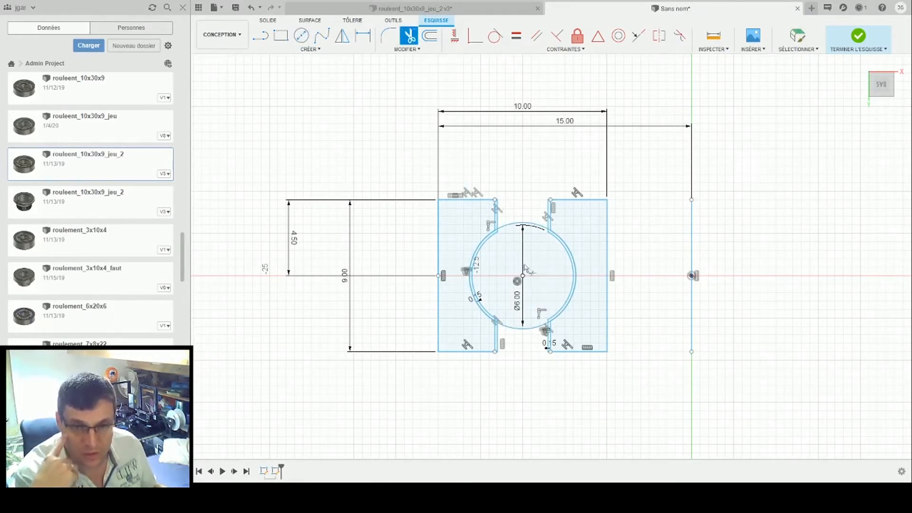
pyautogui.click(494, 220)
pyautogui.click(551, 222)
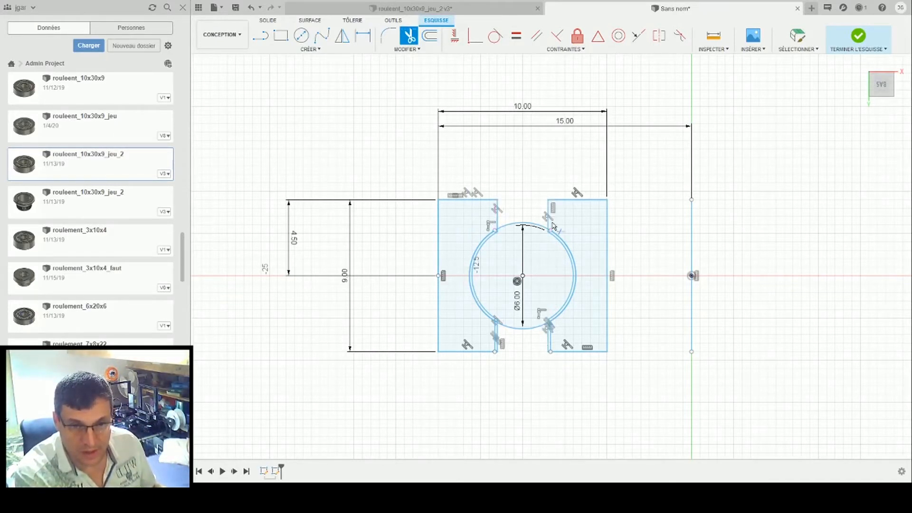
pyautogui.click(495, 336)
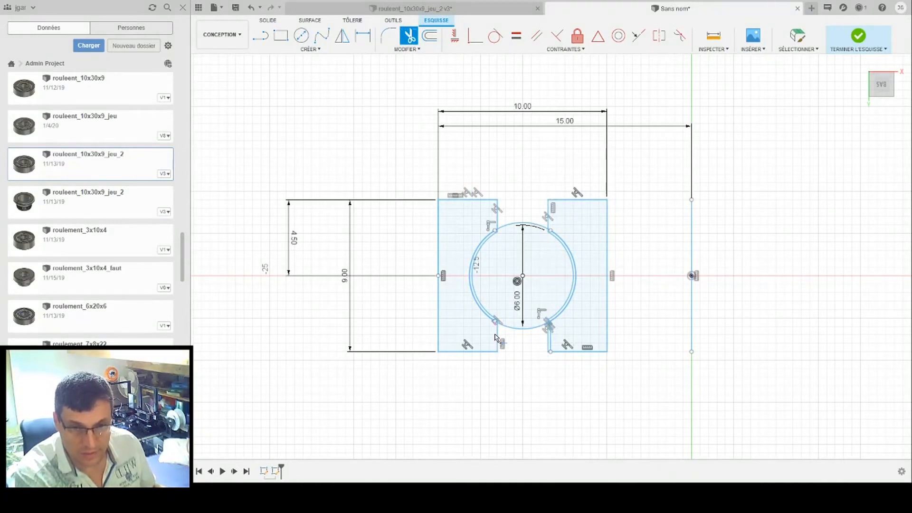
pyautogui.click(552, 344)
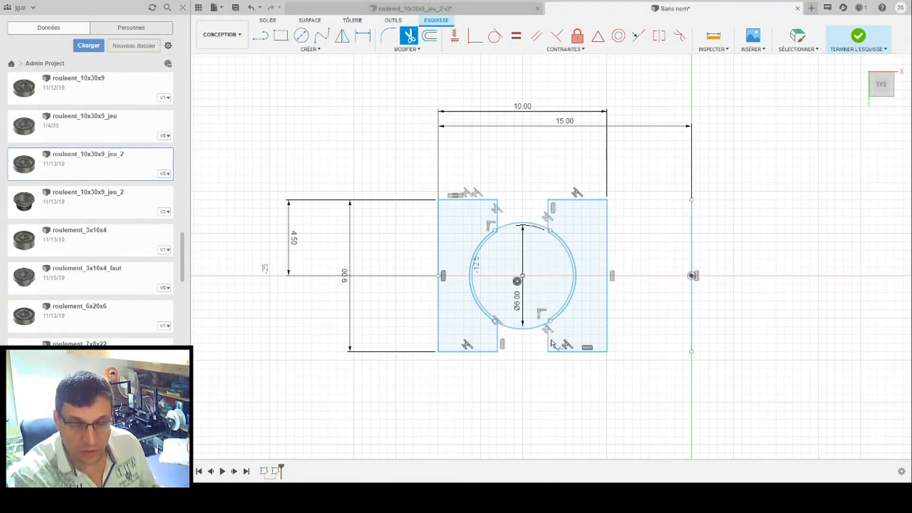
pyautogui.click(531, 221)
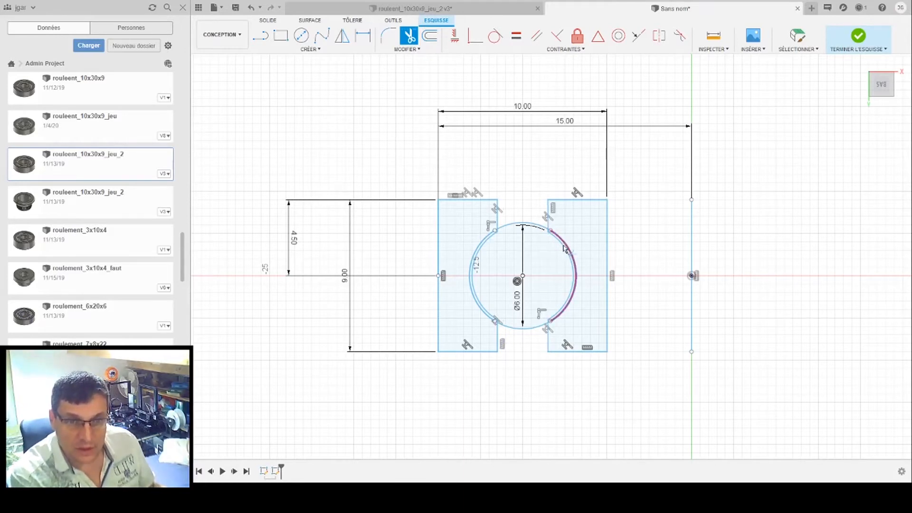
# Trim the original 6 mm diameter raceway arcs and the leftover straight stubs inside the larger circle on both rings
pyautogui.scroll(5, 560, 251)
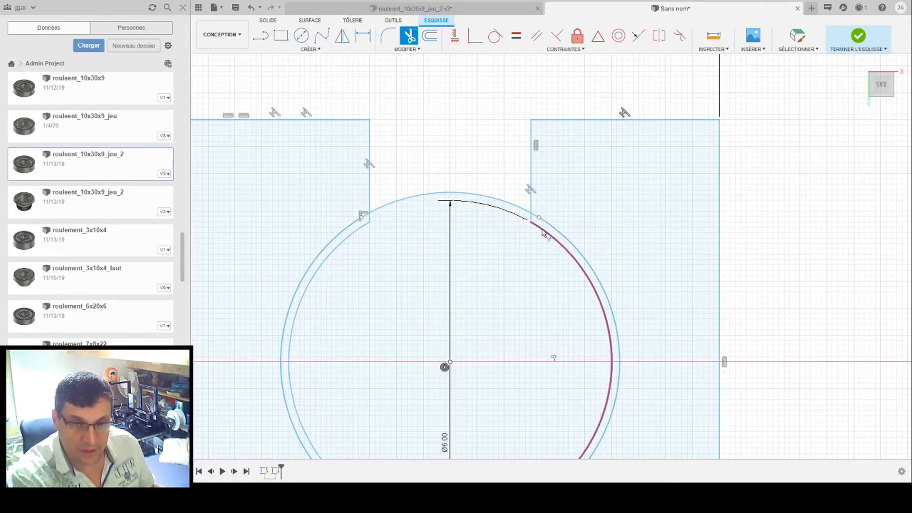
pyautogui.click(544, 232)
pyautogui.press('Escape')
pyautogui.moveTo(529, 308)
pyautogui.mouseDown(button='middle')
pyautogui.moveTo(538, 293)
pyautogui.moveTo(526, 222)
pyautogui.mouseUp(button='middle')
pyautogui.press('t')
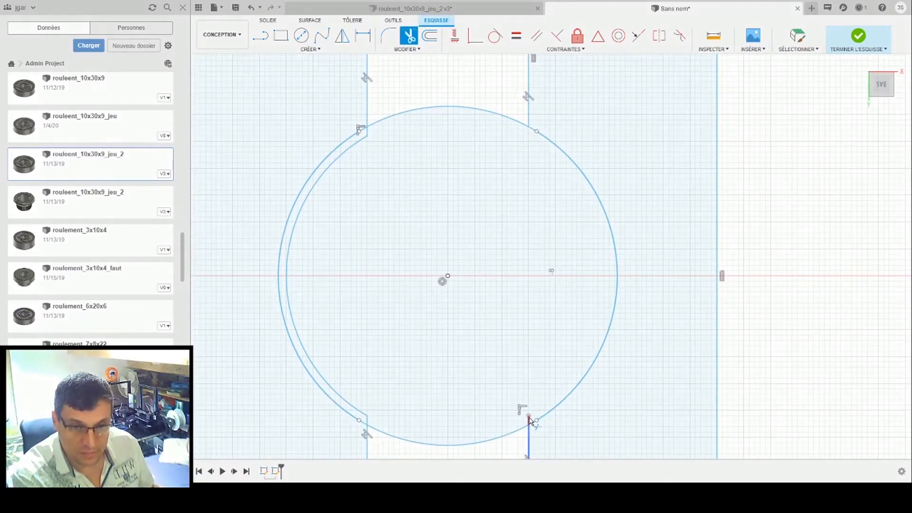
pyautogui.click(368, 421)
pyautogui.click(369, 421)
pyautogui.click(366, 133)
# Trim the circle's upper and lower arcs spanning the gap between the two rings, and finish the sketch
pyautogui.click(394, 119)
pyautogui.click(415, 446)
pyautogui.scroll(-3, 420, 402)
pyautogui.press('Escape')
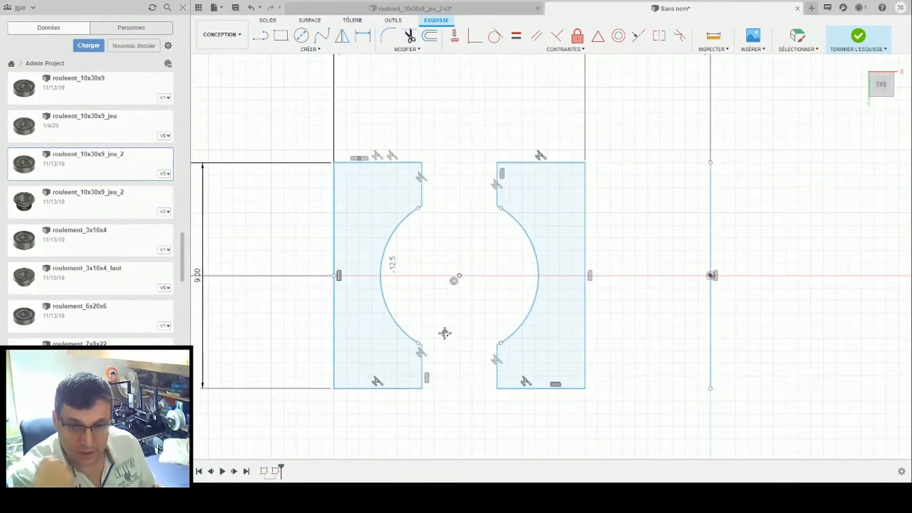
pyautogui.press('t')
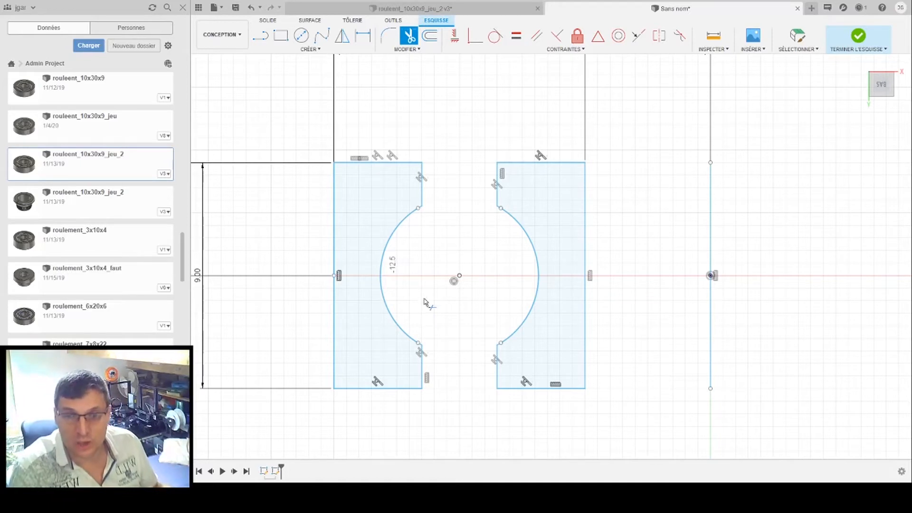
pyautogui.scroll(-3, 636, 143)
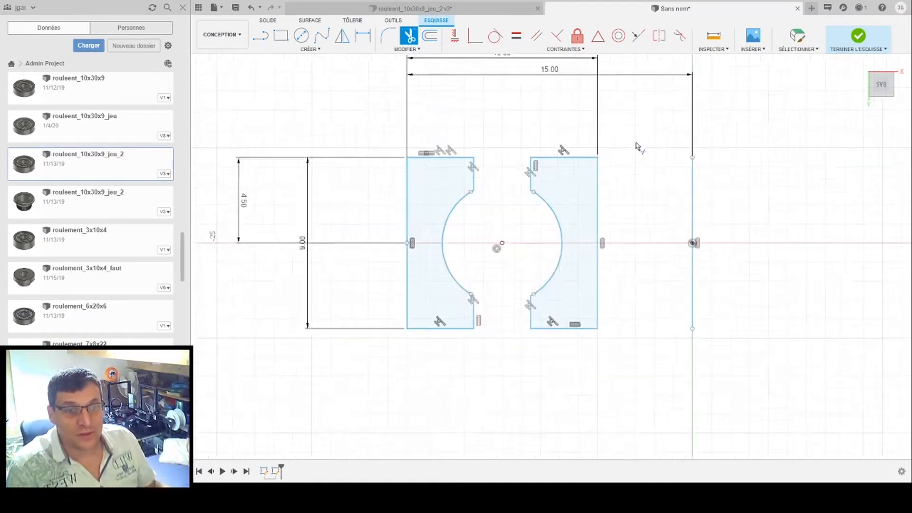
pyautogui.click(858, 39)
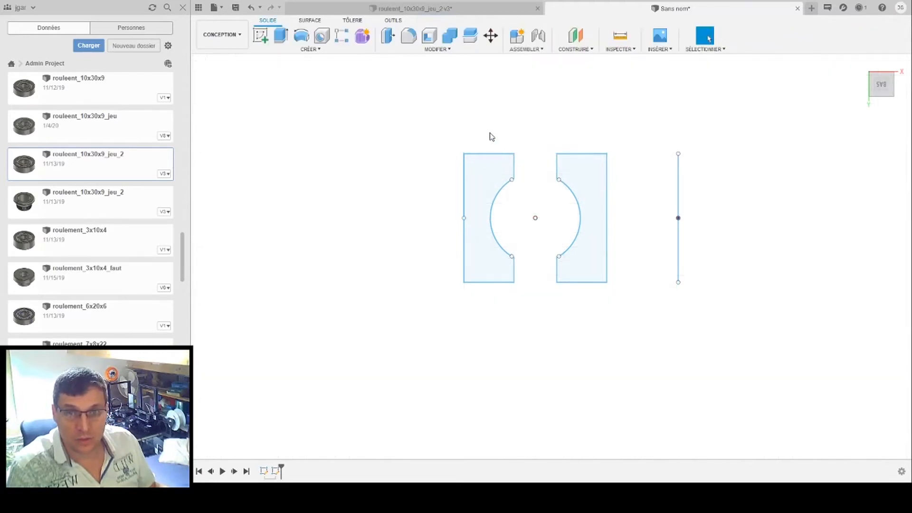
# Revolve the inner and outer ring profiles fully around the vertical axis line to form both bearing rings
pyautogui.click(472, 172)
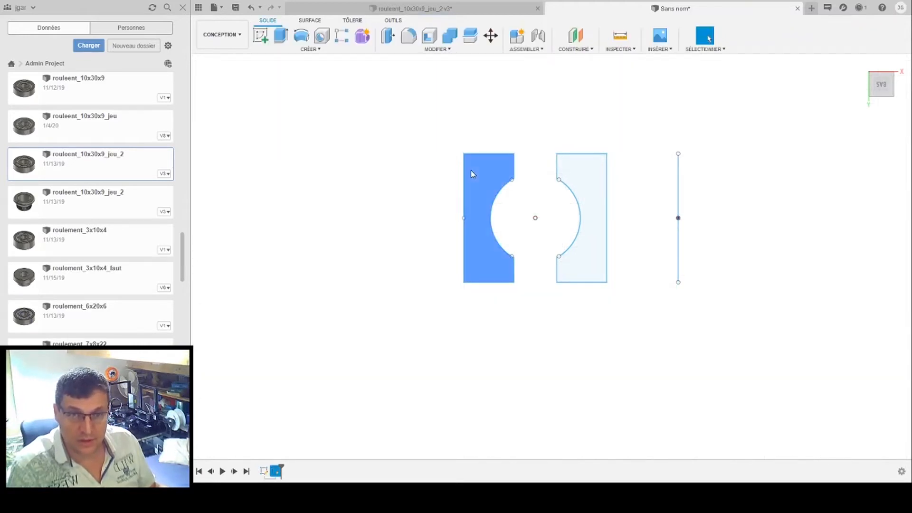
pyautogui.click(566, 172)
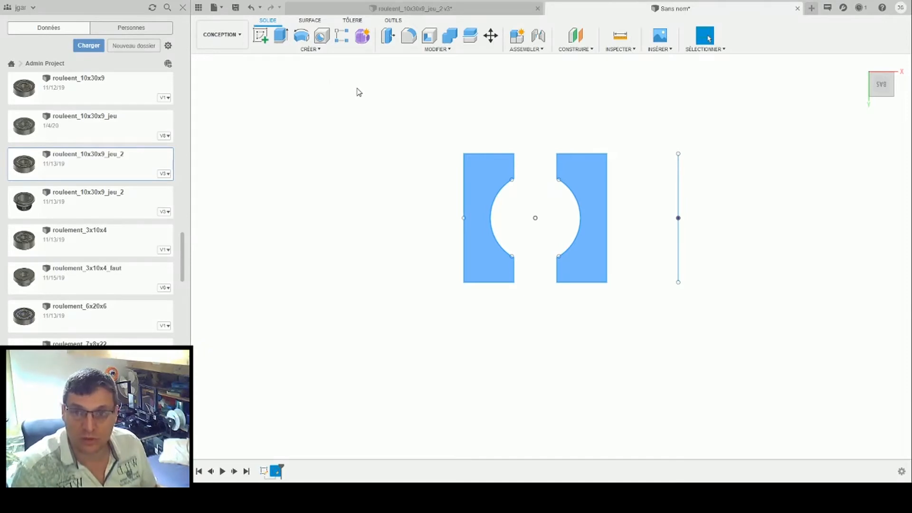
pyautogui.click(301, 38)
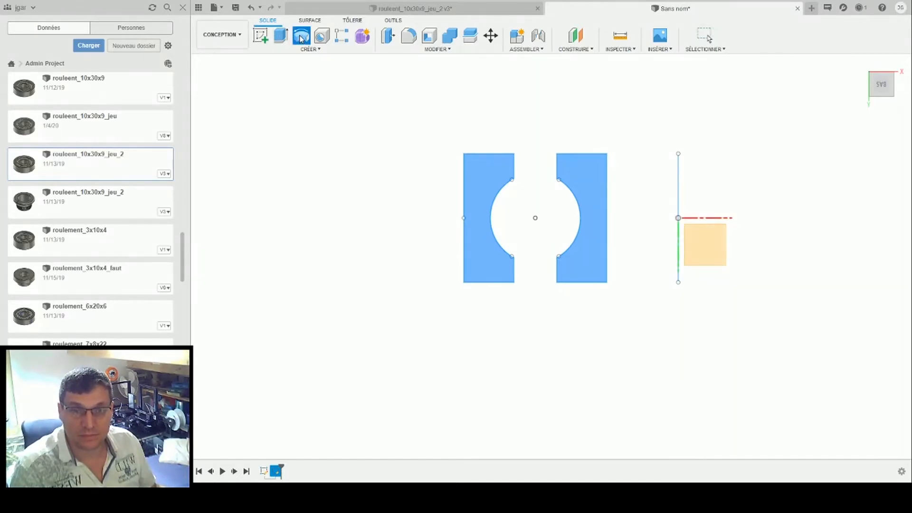
pyautogui.click(892, 78)
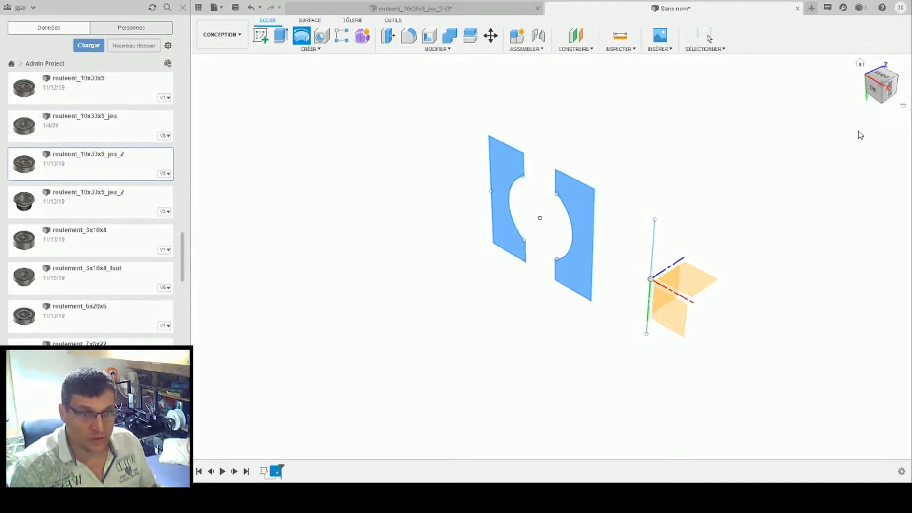
pyautogui.click(654, 251)
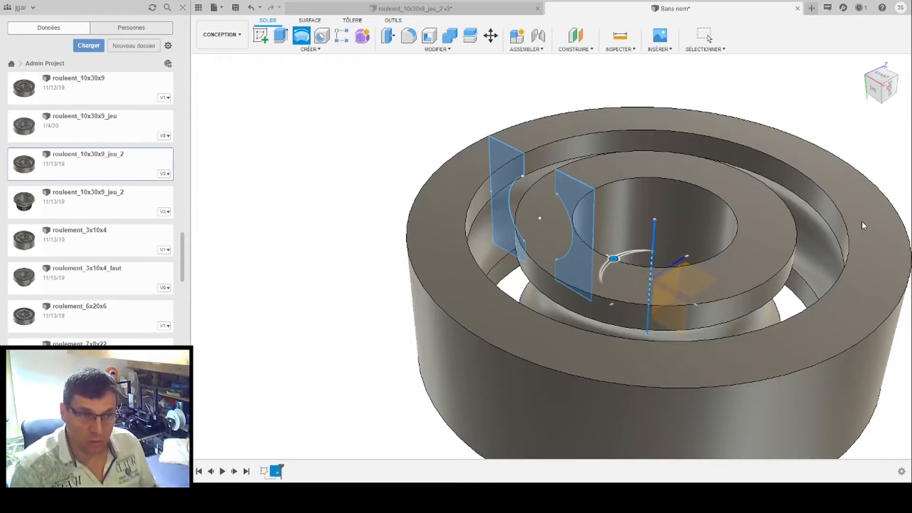
pyautogui.press('Return')
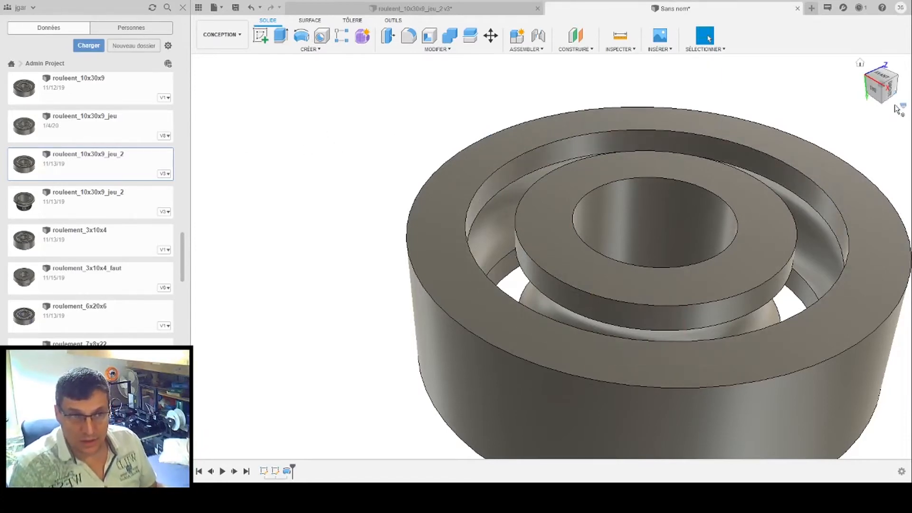
pyautogui.click(879, 95)
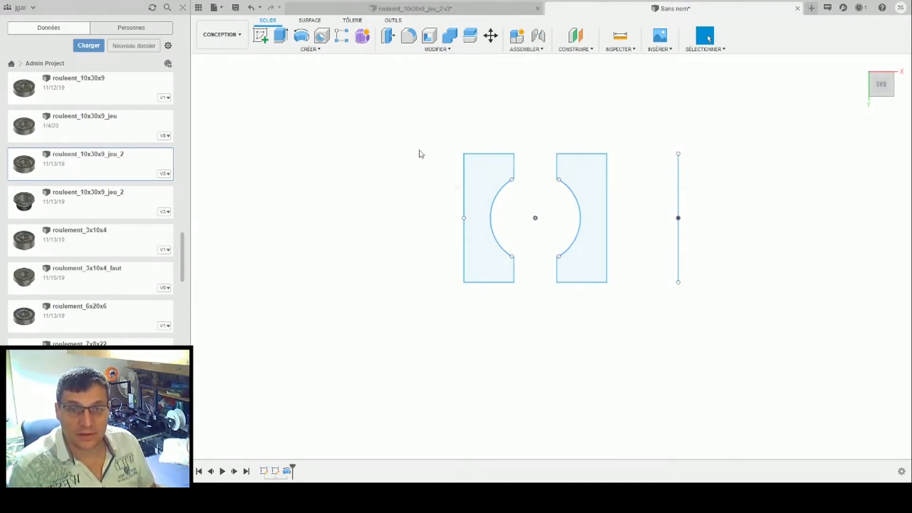
pyautogui.click(292, 50)
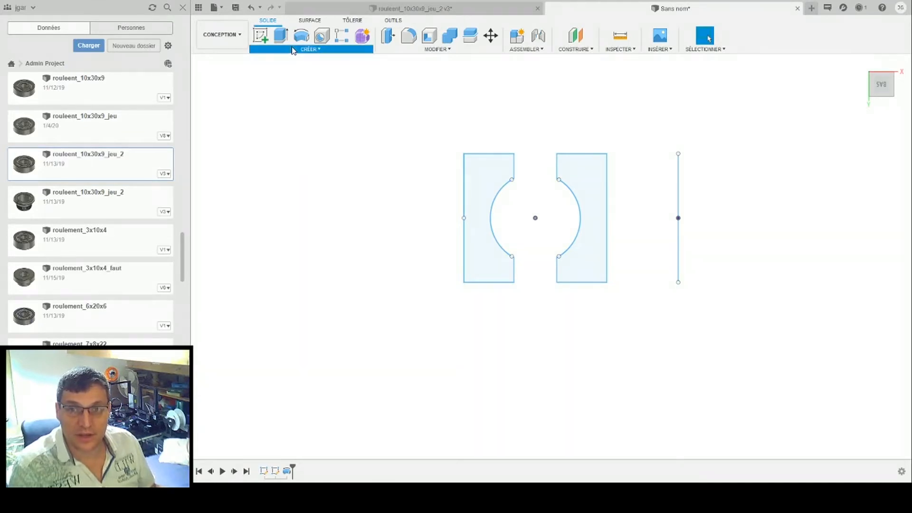
pyautogui.click(283, 227)
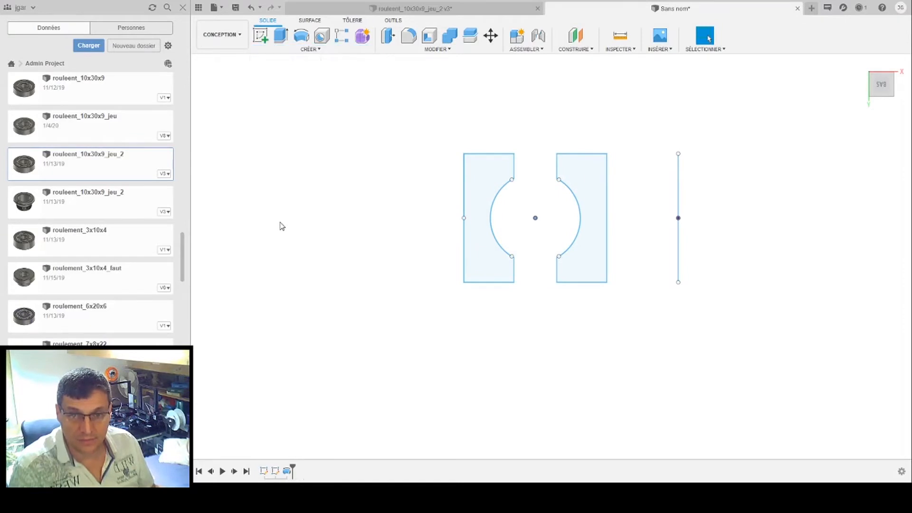
pyautogui.click(535, 219)
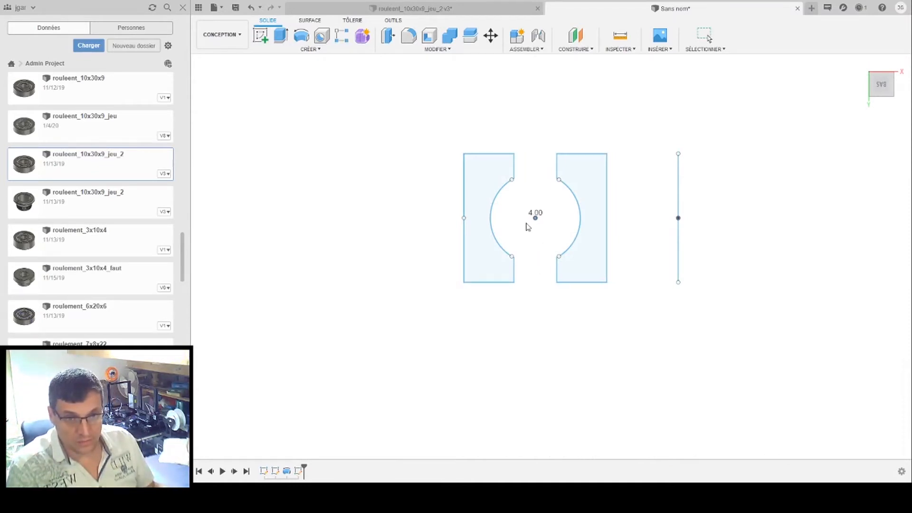
pyautogui.write('6')
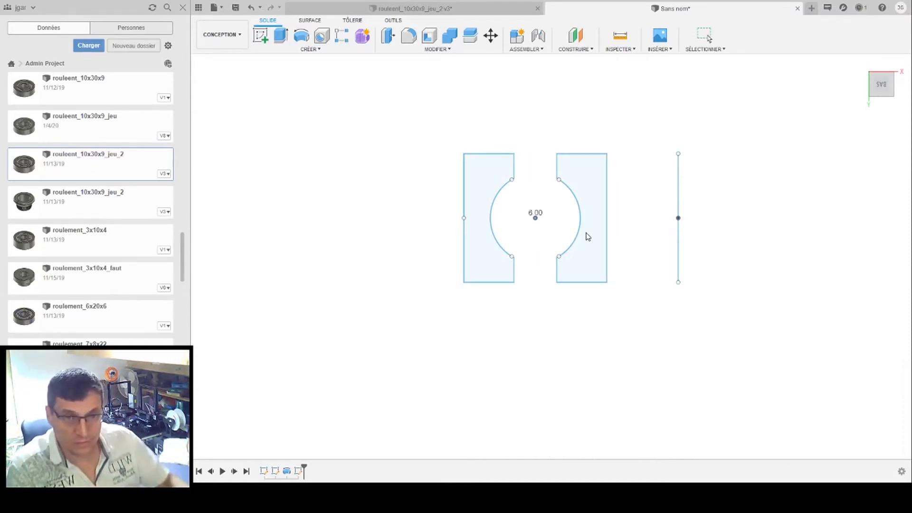
pyautogui.scroll(-1, 534, 224)
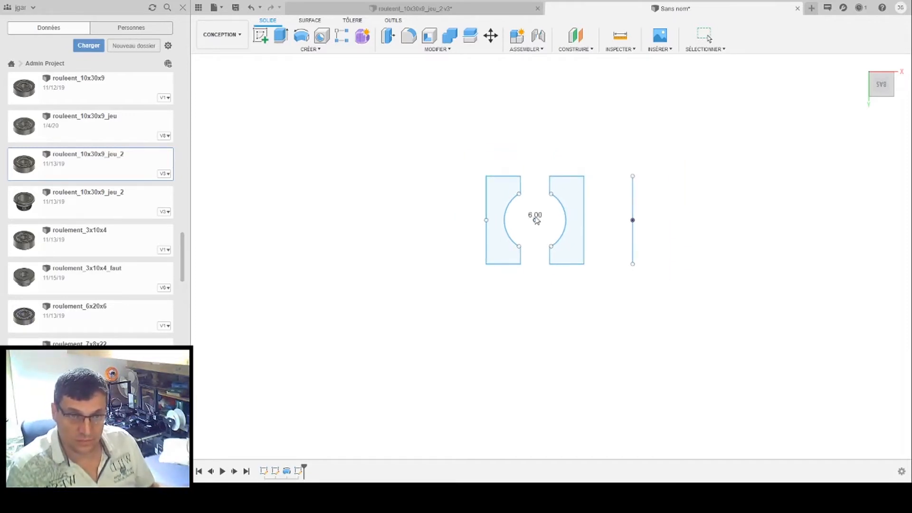
pyautogui.scroll(3, 534, 219)
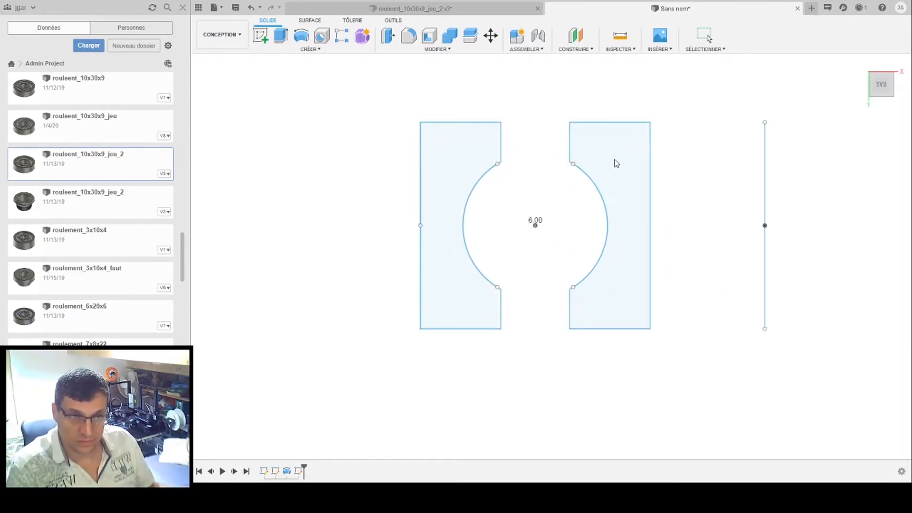
pyautogui.click(535, 225)
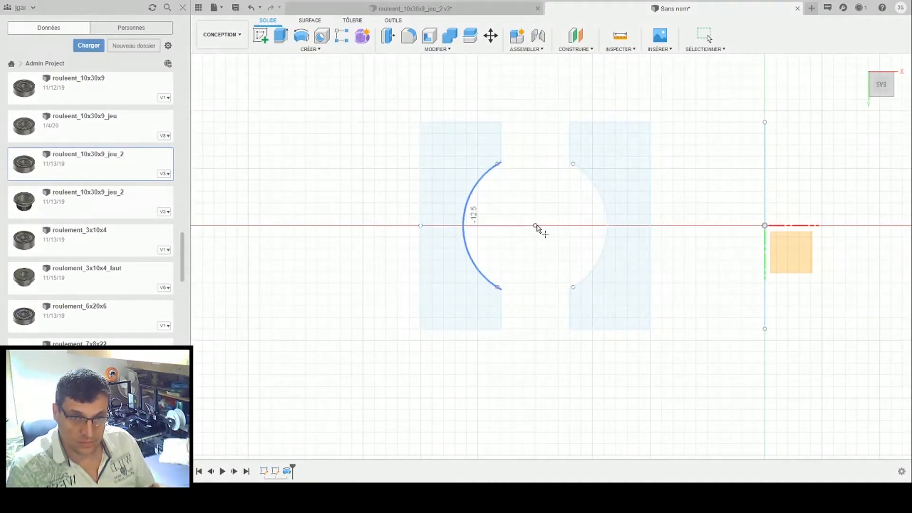
pyautogui.press('Return')
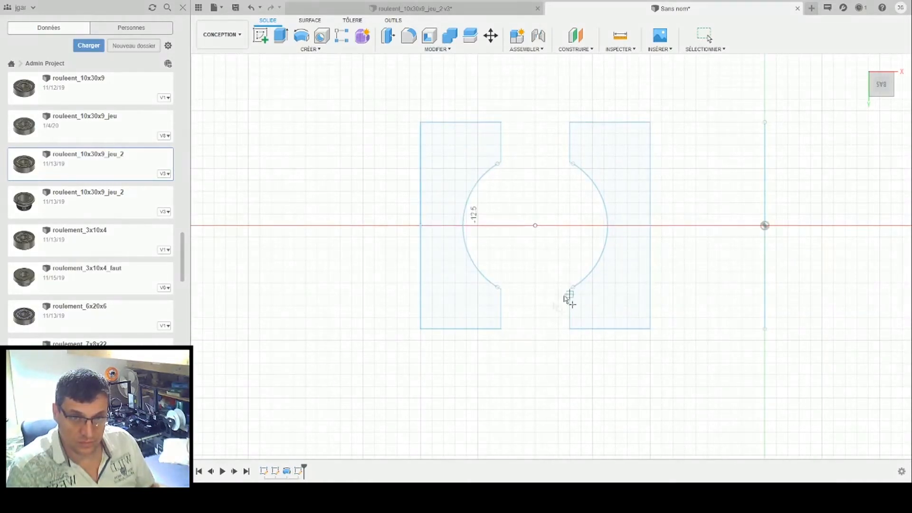
pyautogui.click(318, 168)
# Create a 6 mm diameter sphere centred on the ball centre point between the two raceway arcs
pyautogui.click(299, 50)
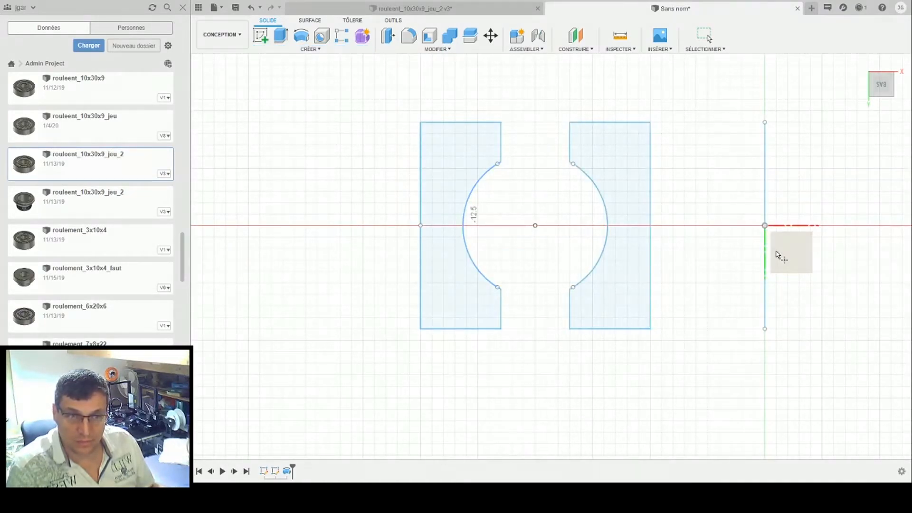
pyautogui.click(798, 272)
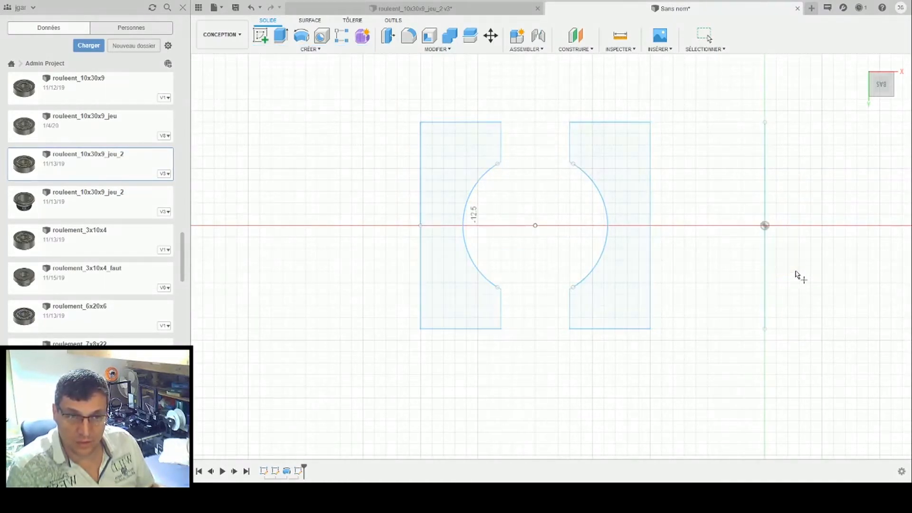
pyautogui.click(536, 227)
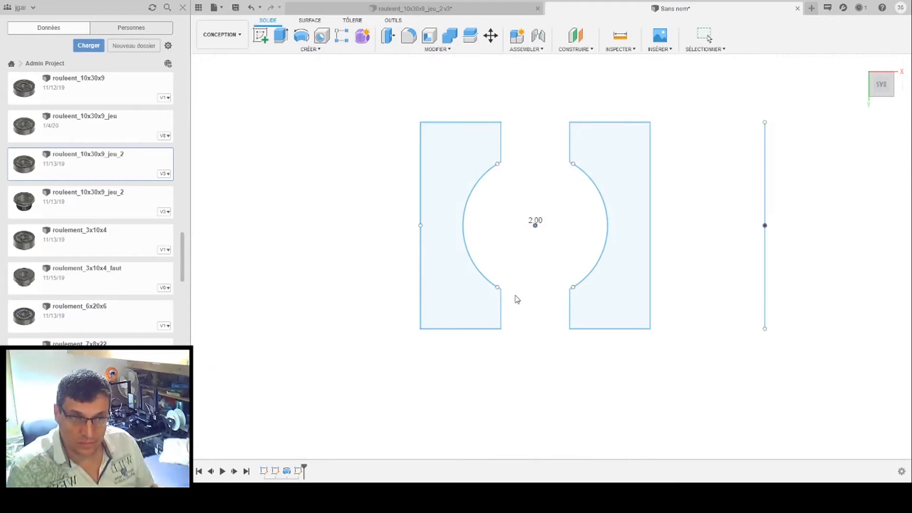
pyautogui.click(220, 121)
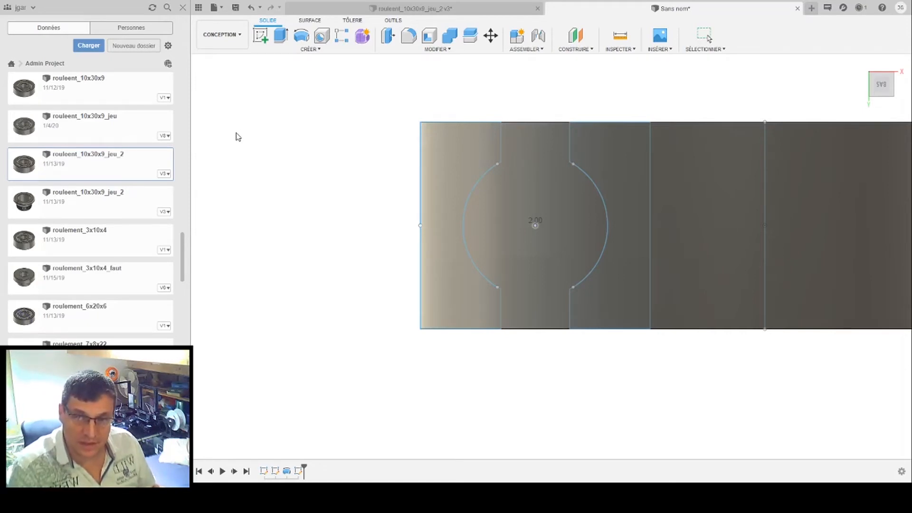
pyautogui.click(233, 147)
pyautogui.click(236, 146)
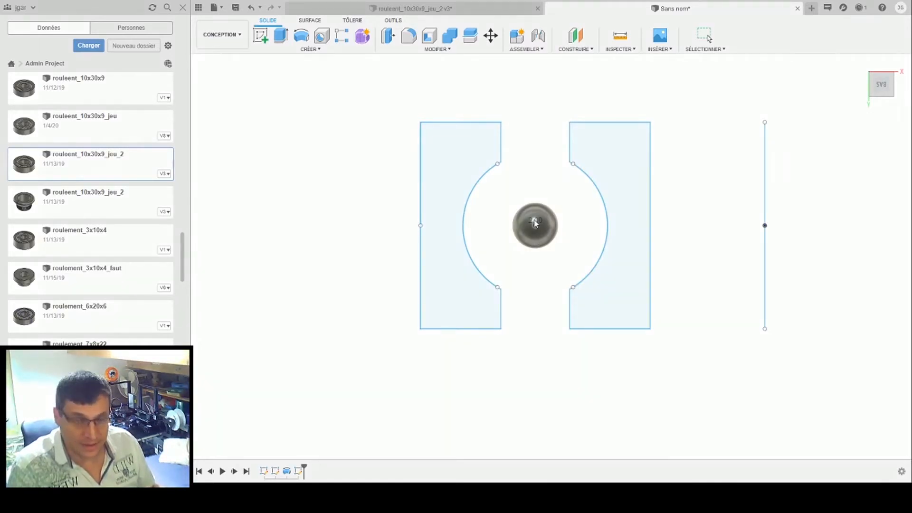
pyautogui.write('6')
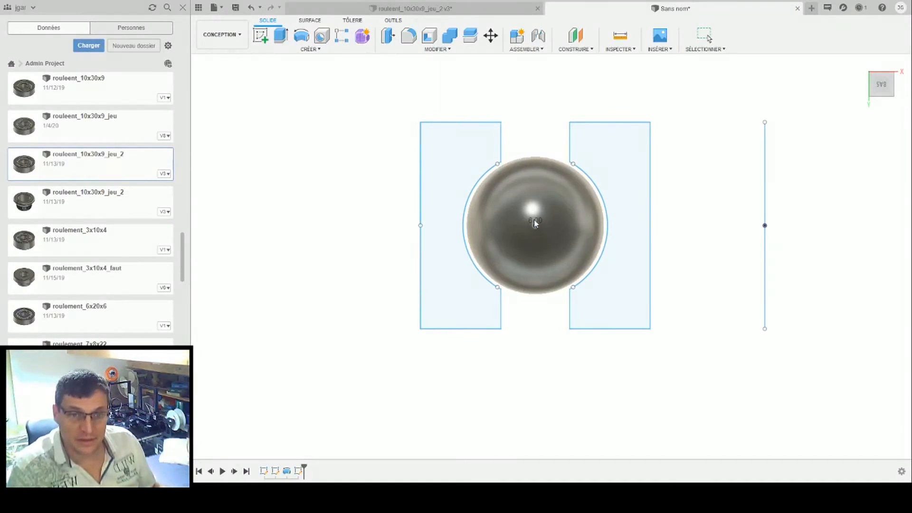
pyautogui.press('Return')
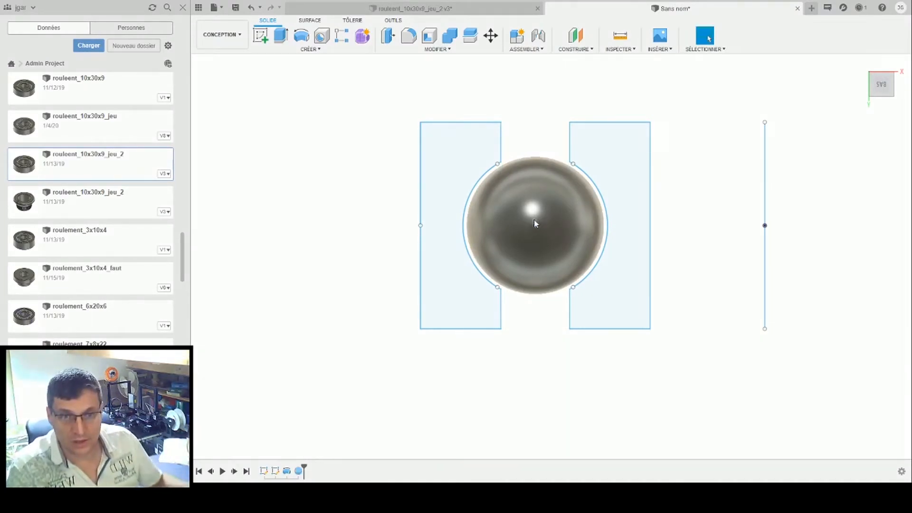
# Hide the sketches and show the ring bodies together with the ball in an angled 3D view
pyautogui.moveTo(897, 83)
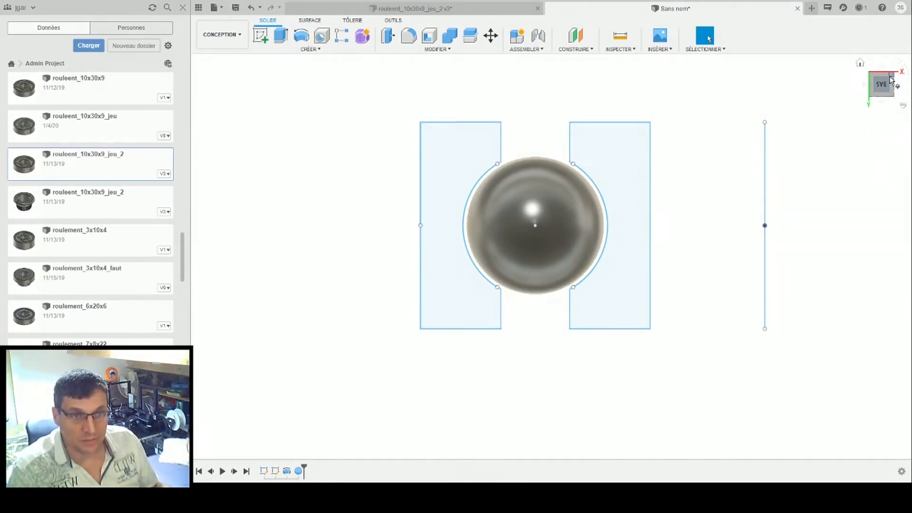
pyautogui.click(891, 80)
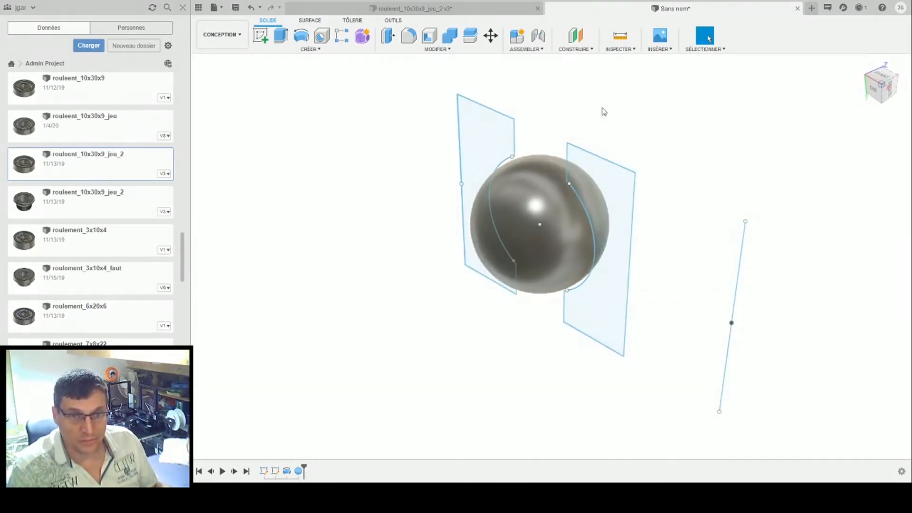
pyautogui.click(232, 193)
pyautogui.click(234, 142)
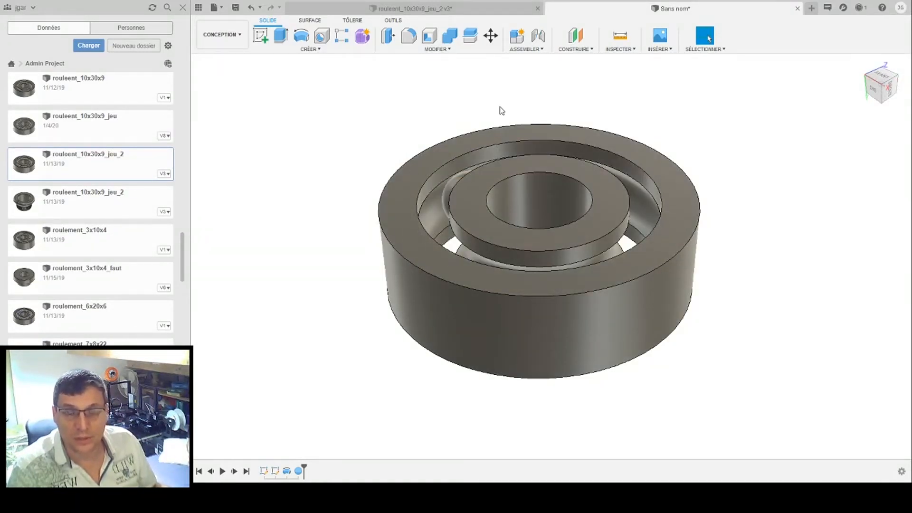
# Create a circular pattern of the ball around the bearing's central axis, using the inner ring's bore as the axis reference
pyautogui.click(447, 191)
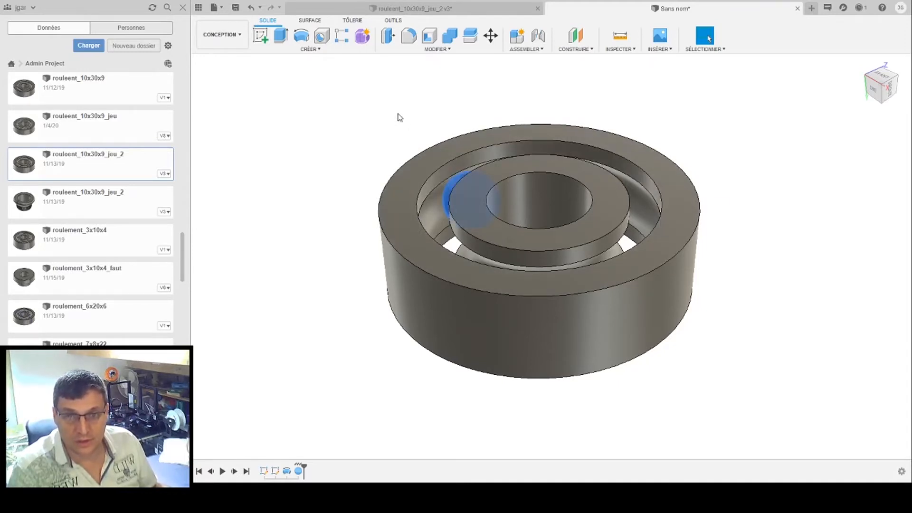
pyautogui.click(296, 47)
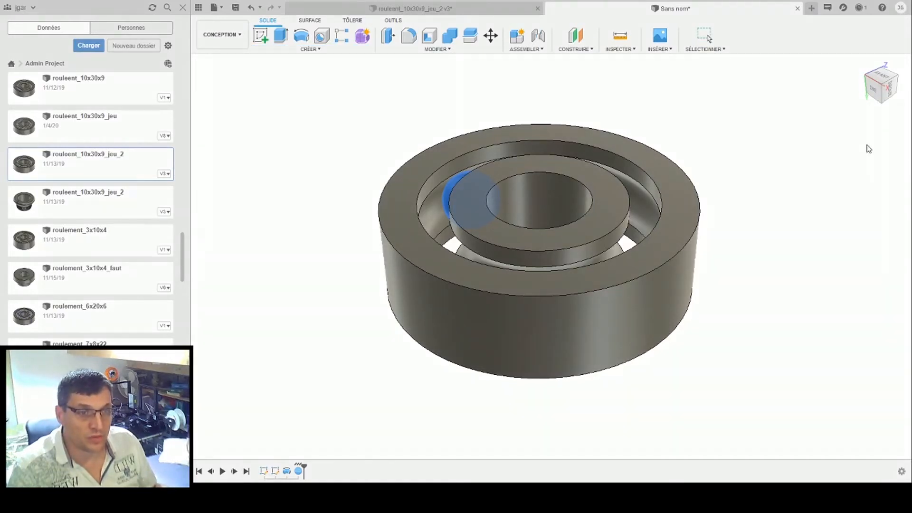
pyautogui.click(857, 155)
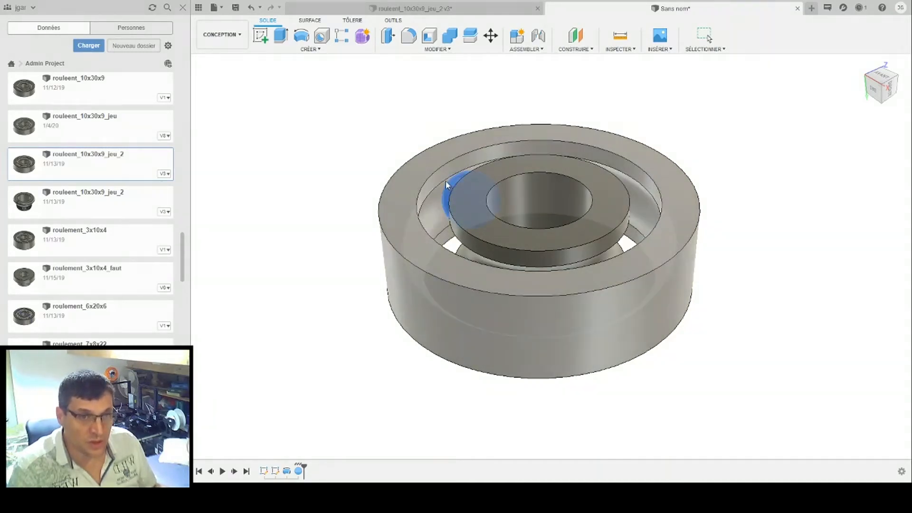
pyautogui.click(449, 183)
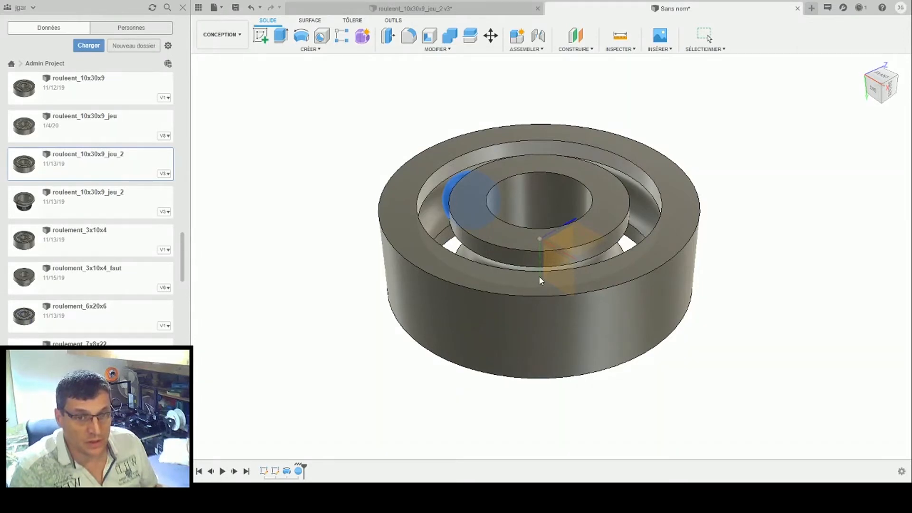
pyautogui.click(591, 212)
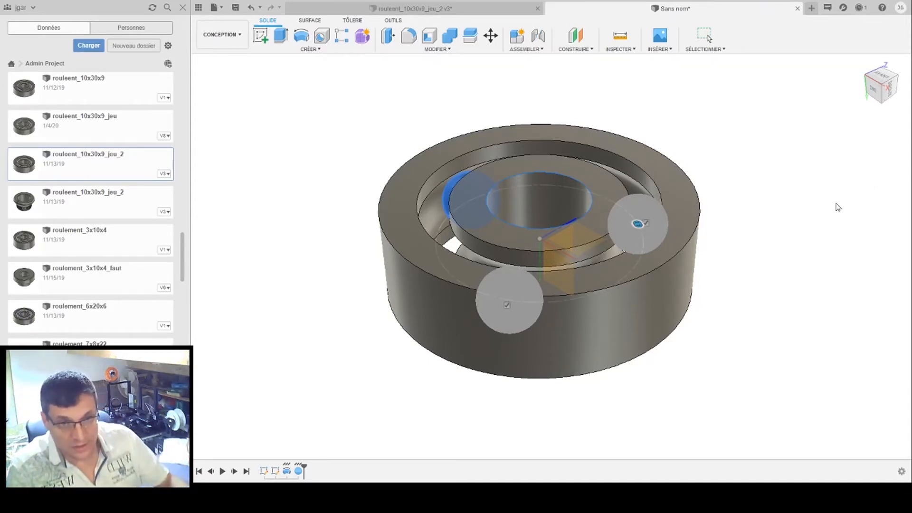
pyautogui.press('Return')
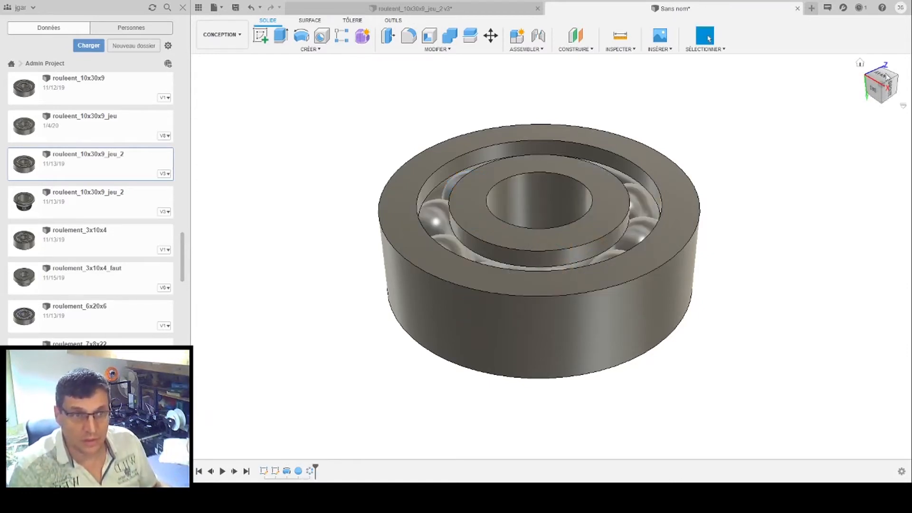
# Fillet all edges of the inner and outer rings' flat faces on both sides of the bearing with a 1 mm radius
pyautogui.scroll(-3, 706, 212)
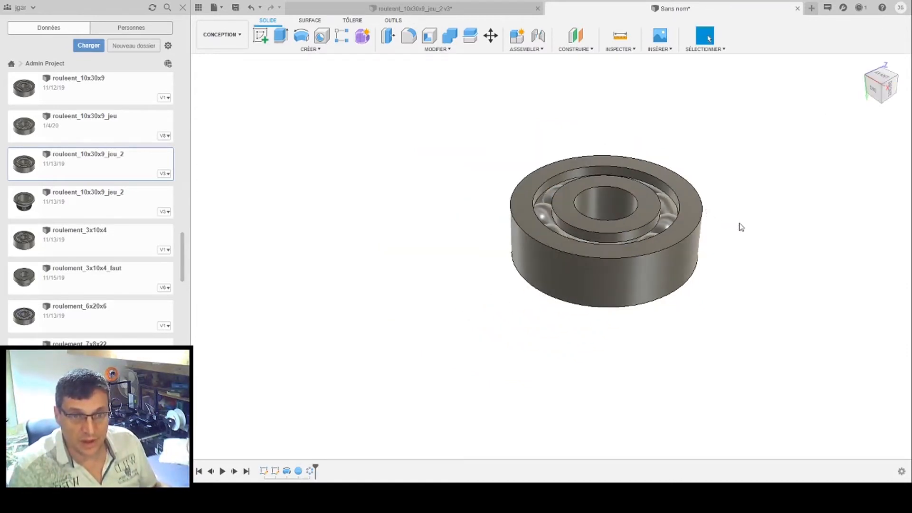
pyautogui.moveTo(741, 227); pyautogui.dragTo(607, 240, button='middle')
pyautogui.scroll(4, 486, 199)
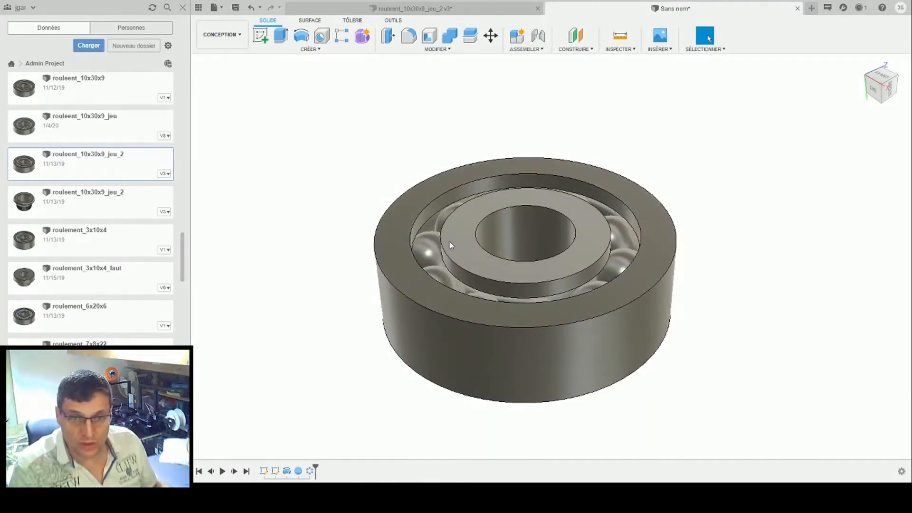
pyautogui.click(539, 221)
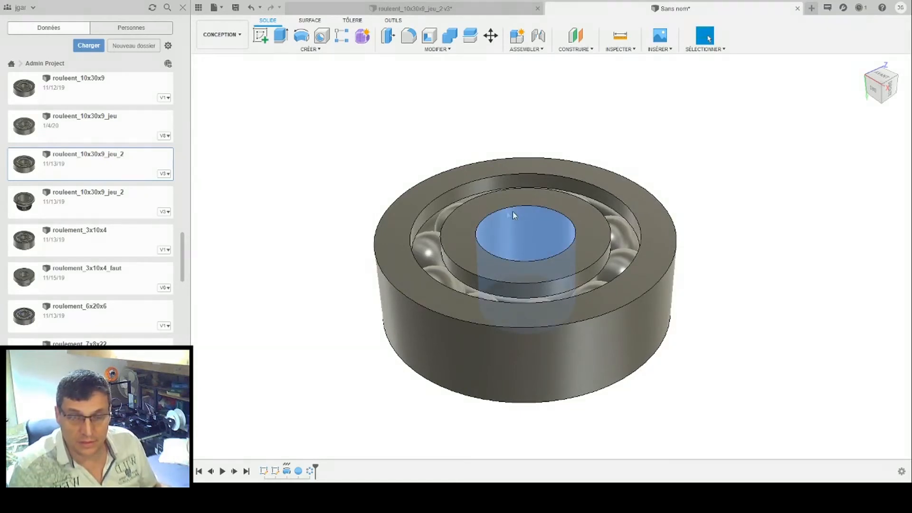
pyautogui.click(481, 211)
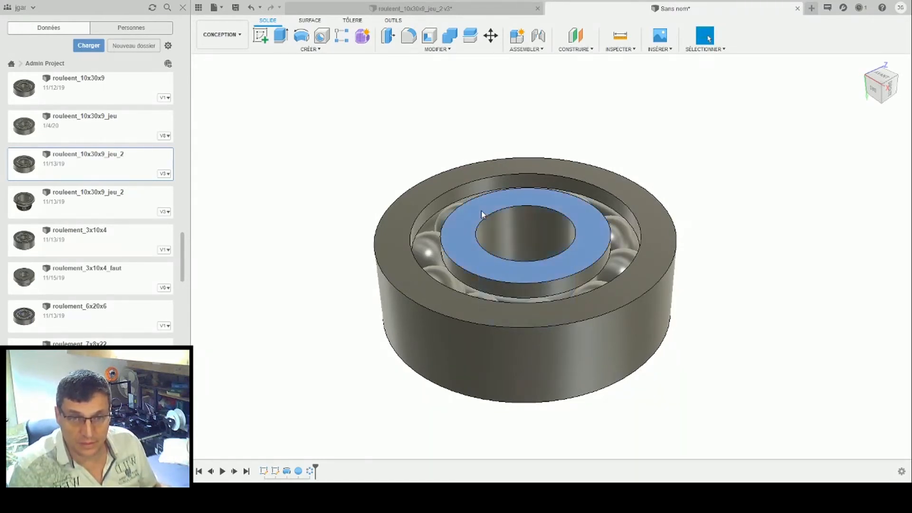
pyautogui.click(418, 203)
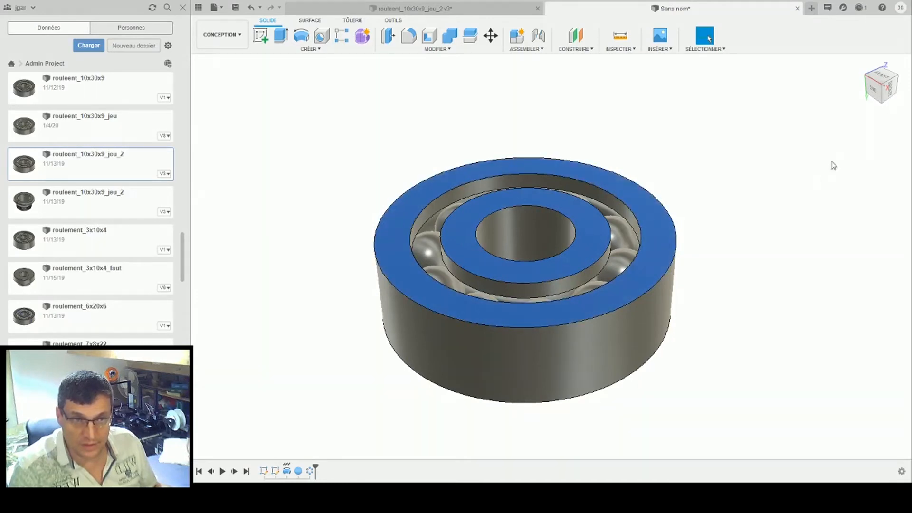
pyautogui.click(884, 101)
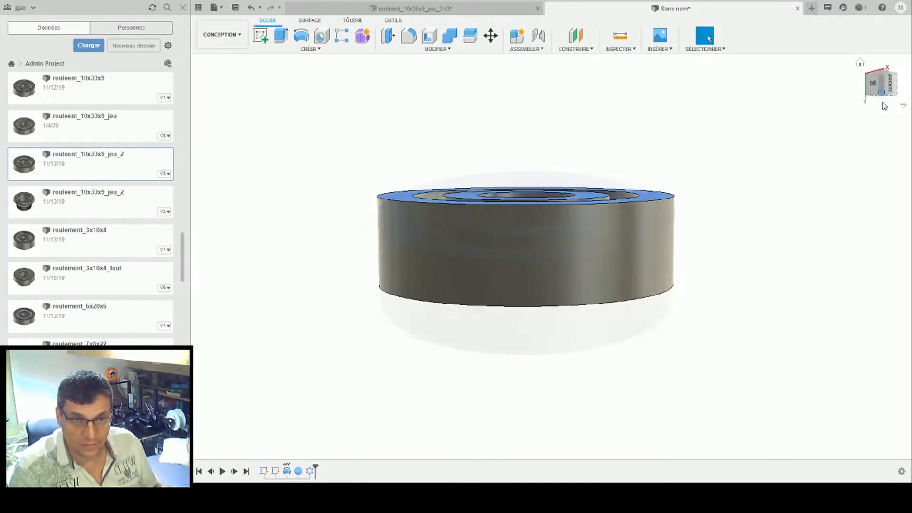
pyautogui.click(578, 227)
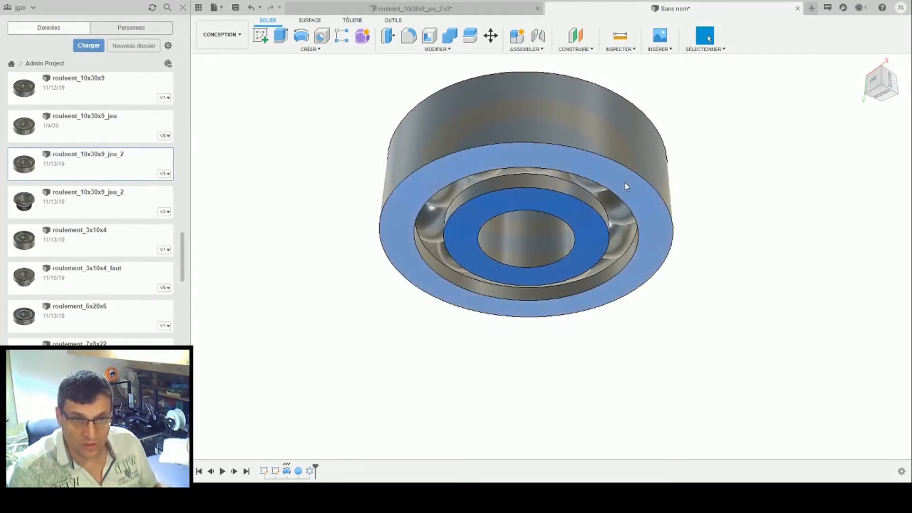
pyautogui.keyDown('ctrl'); pyautogui.click(626, 186); pyautogui.keyUp('ctrl')
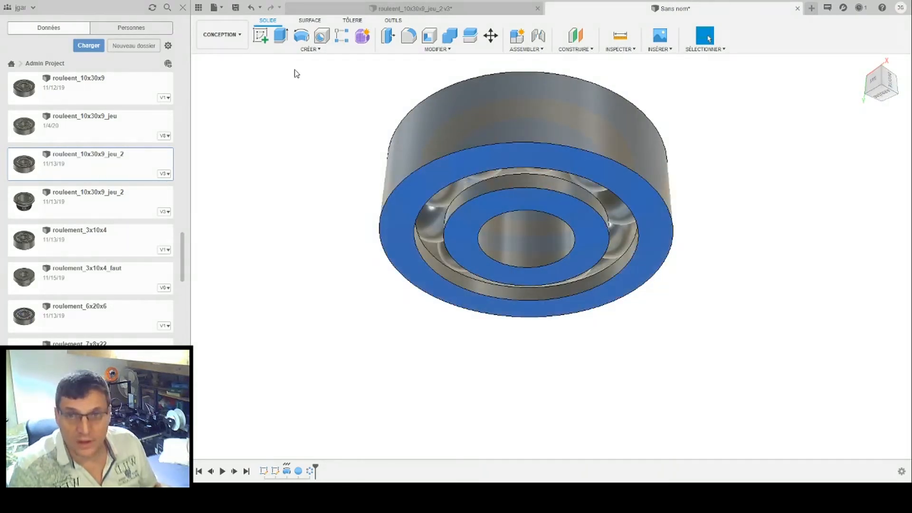
pyautogui.click(403, 38)
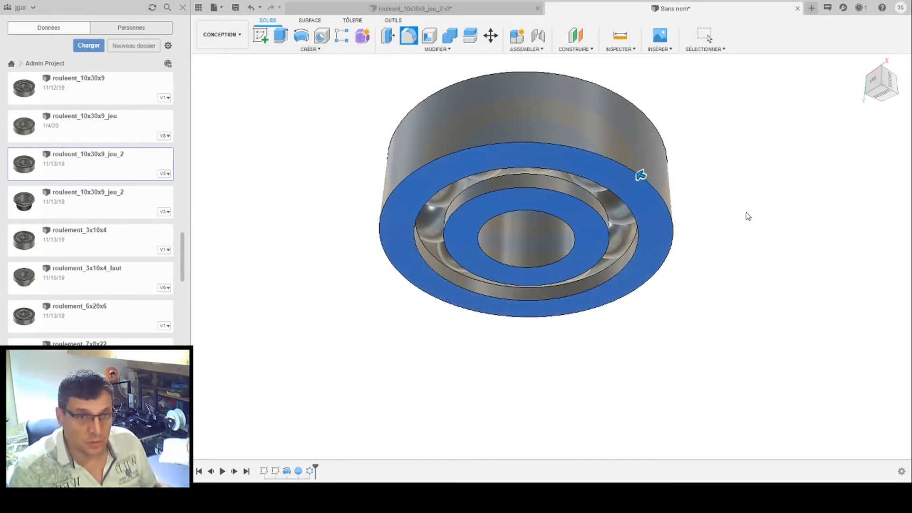
pyautogui.write('1')
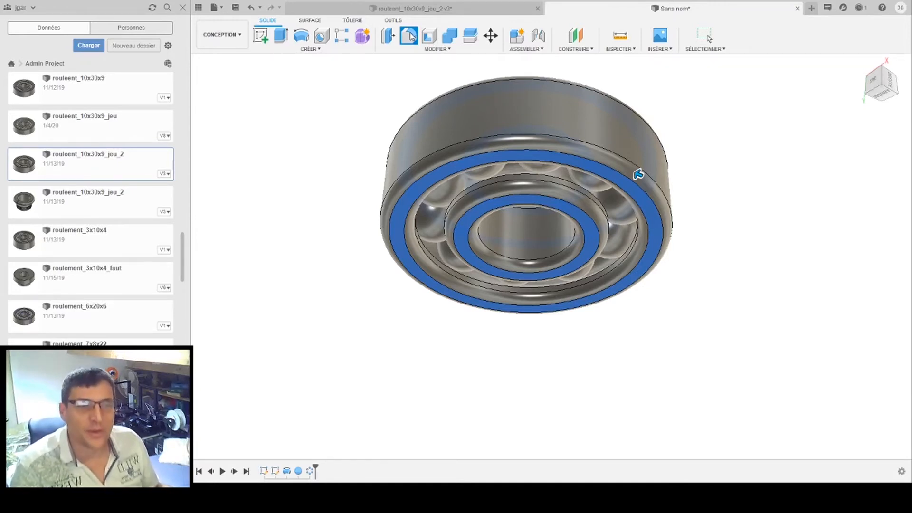
pyautogui.click(883, 69)
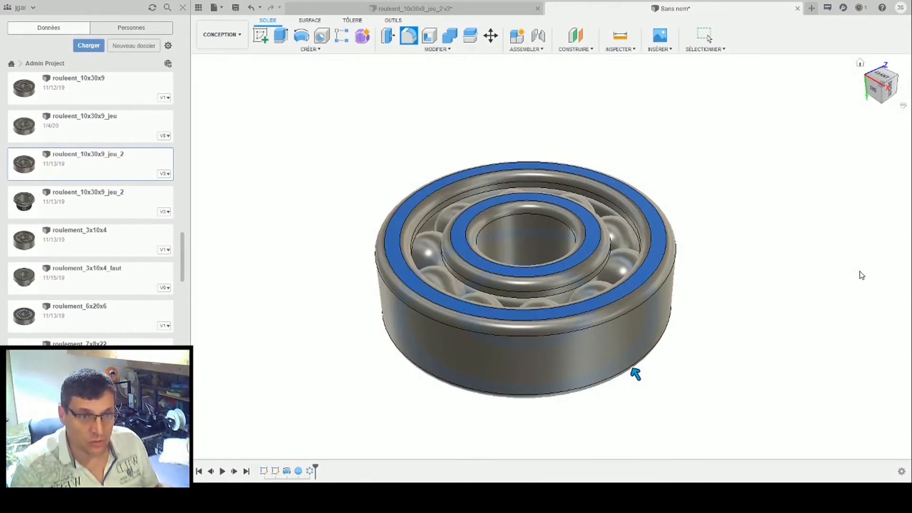
pyautogui.press('Escape')
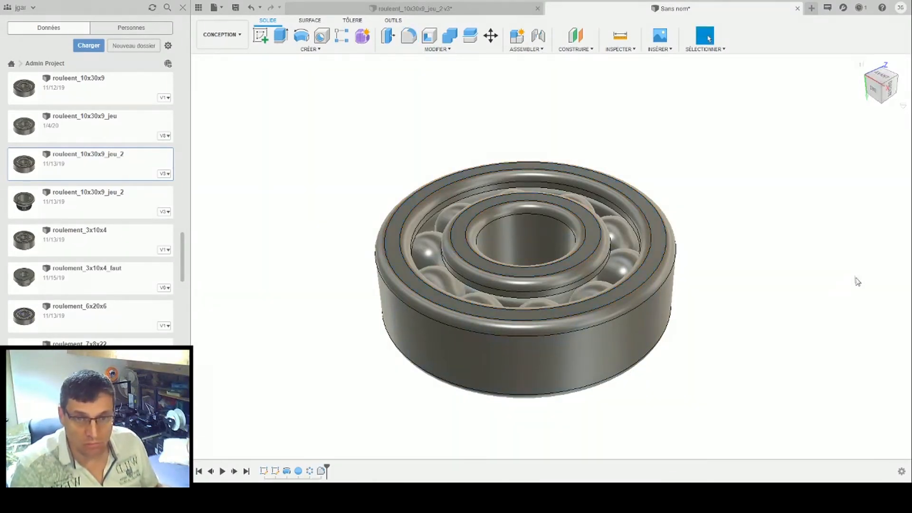
pyautogui.scroll(3, 586, 282)
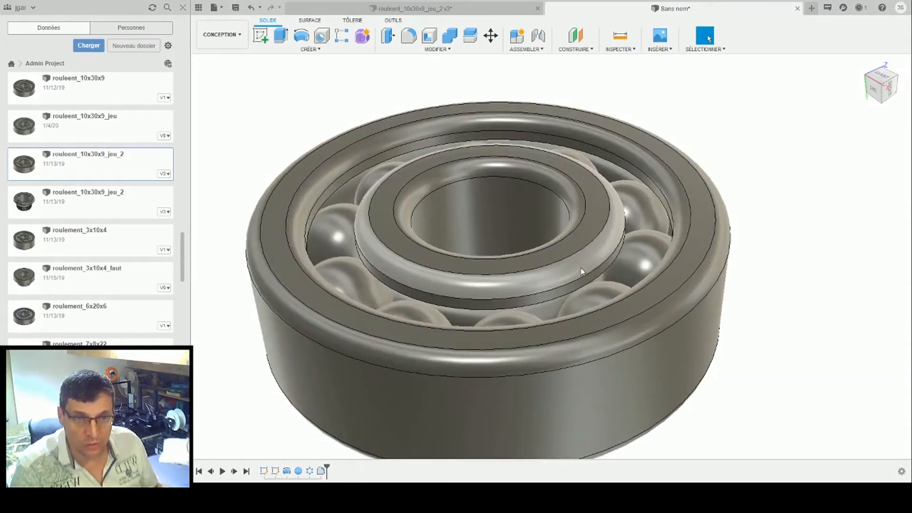
pyautogui.scroll(-2, 560, 265)
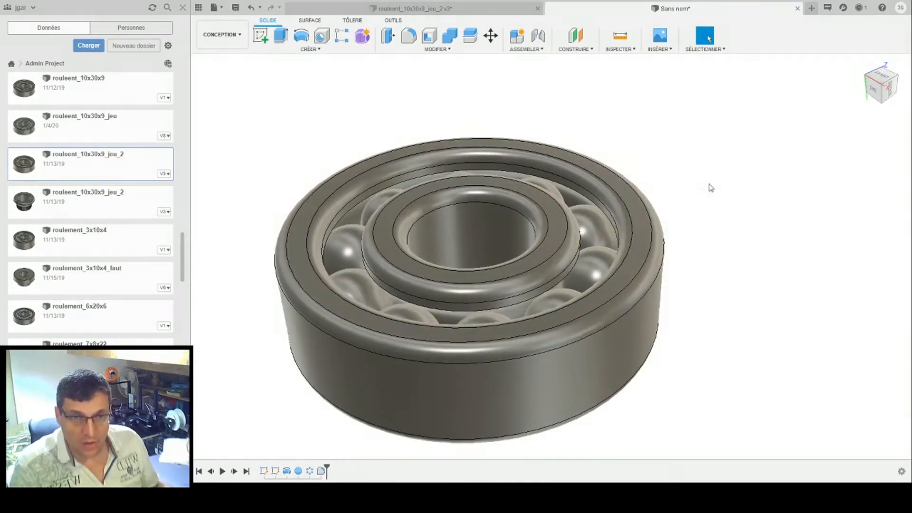
pyautogui.scroll(-3, 702, 255)
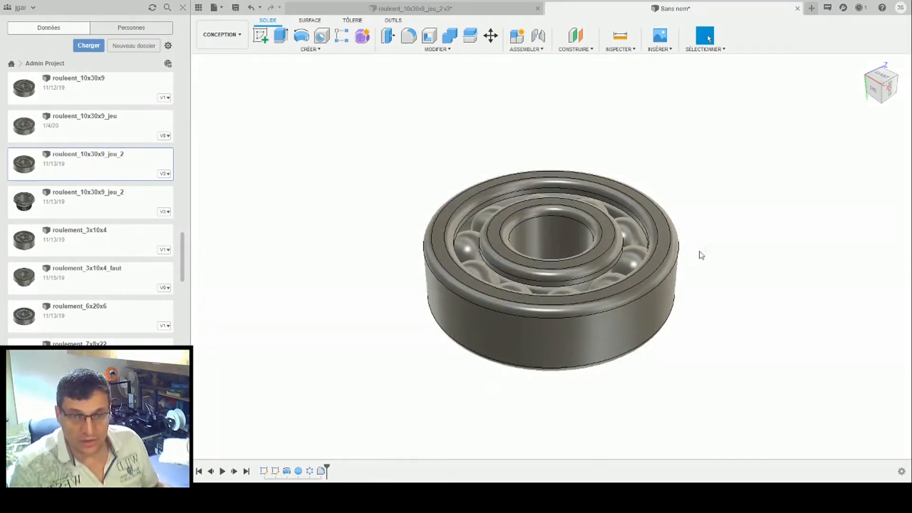
pyautogui.click(882, 108)
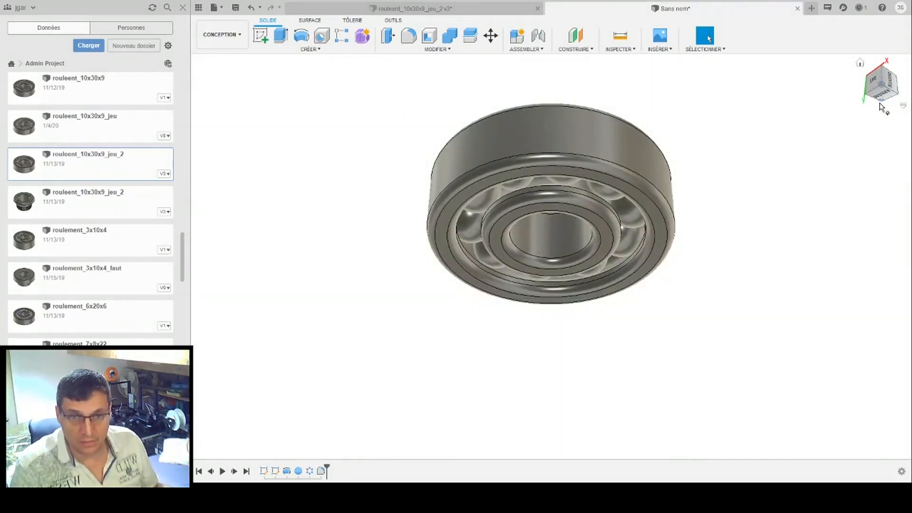
pyautogui.click(860, 63)
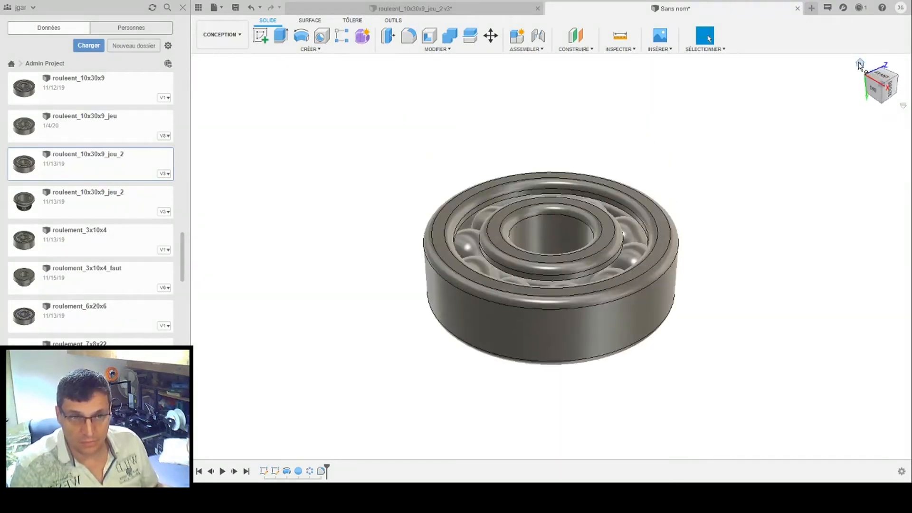